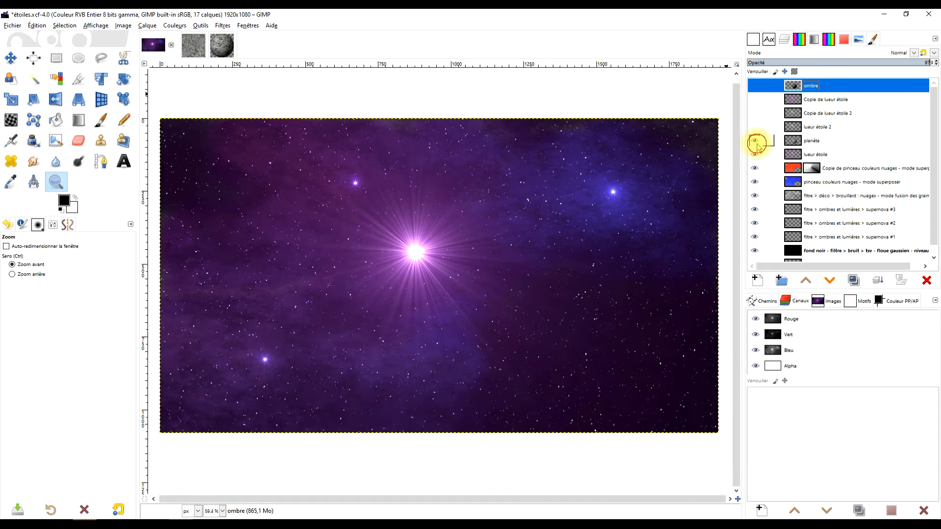
- Show the planet's star glow, glow copy and shadow layers to preview the finished space scene
{"action": "left_click", "coordinate": [755, 127]}
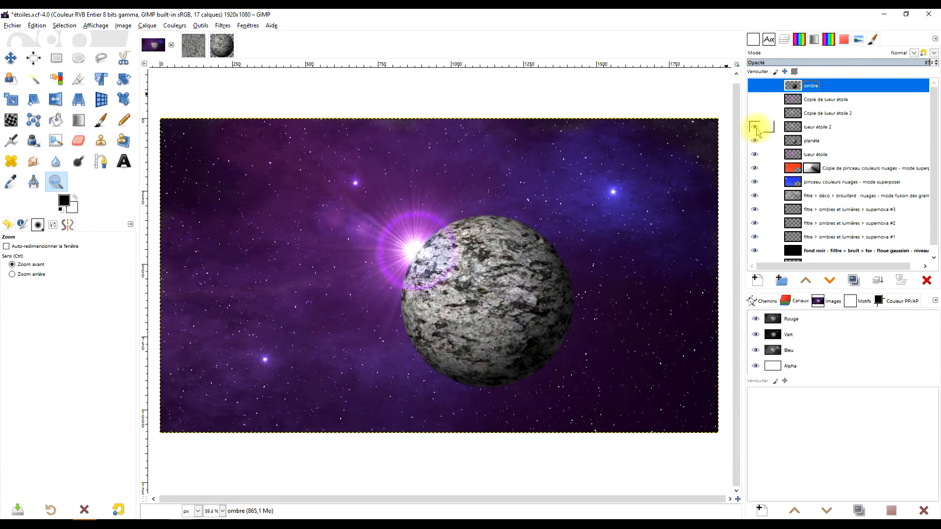
{"action": "left_click", "coordinate": [756, 101]}
{"action": "left_click", "coordinate": [755, 86]}
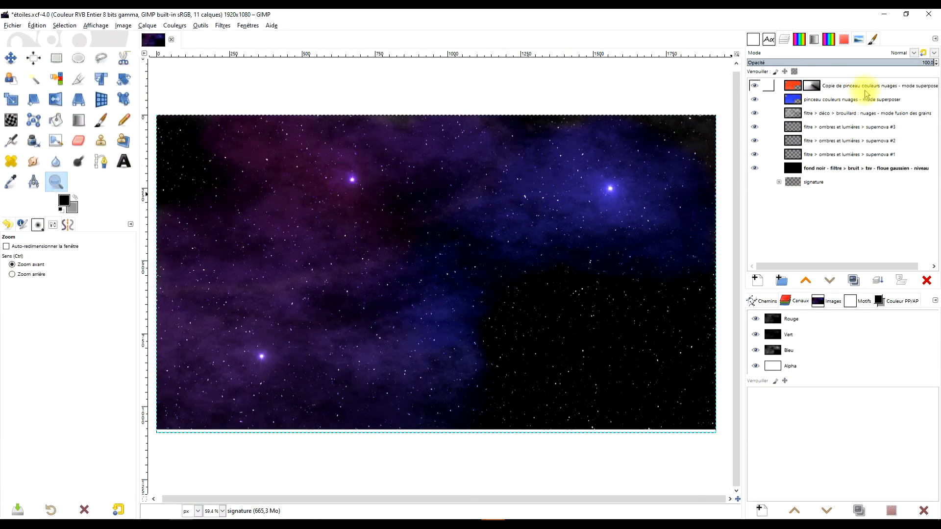
- Activate the topmost red cloud-colour layer, then switch to the browser and copy the grey granite photo from Pixabay
{"action": "left_click", "coordinate": [865, 88]}
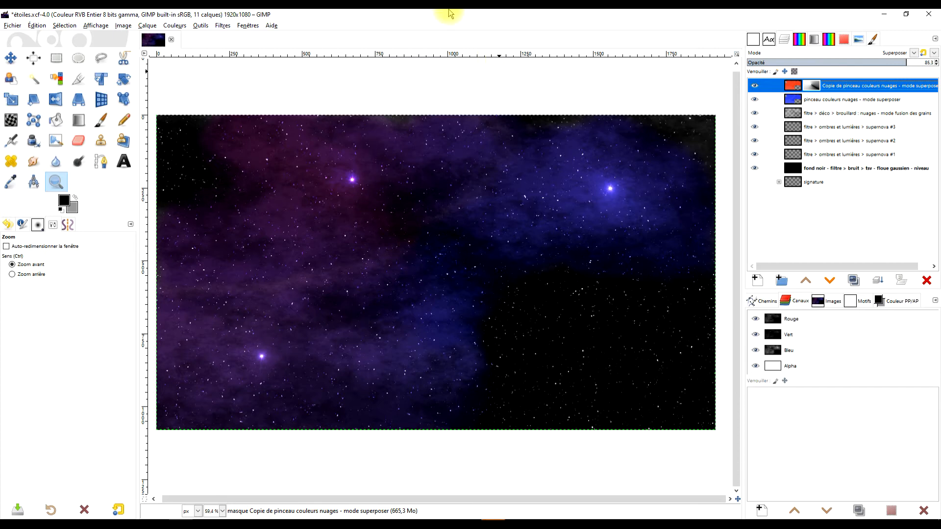
{"action": "left_click", "coordinate": [56, 58]}
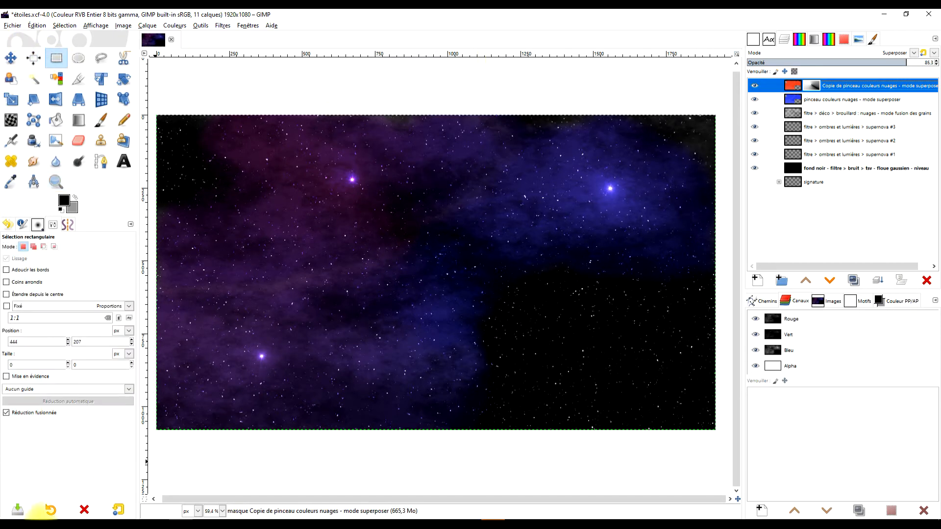
{"action": "left_click", "coordinate": [38, 525]}
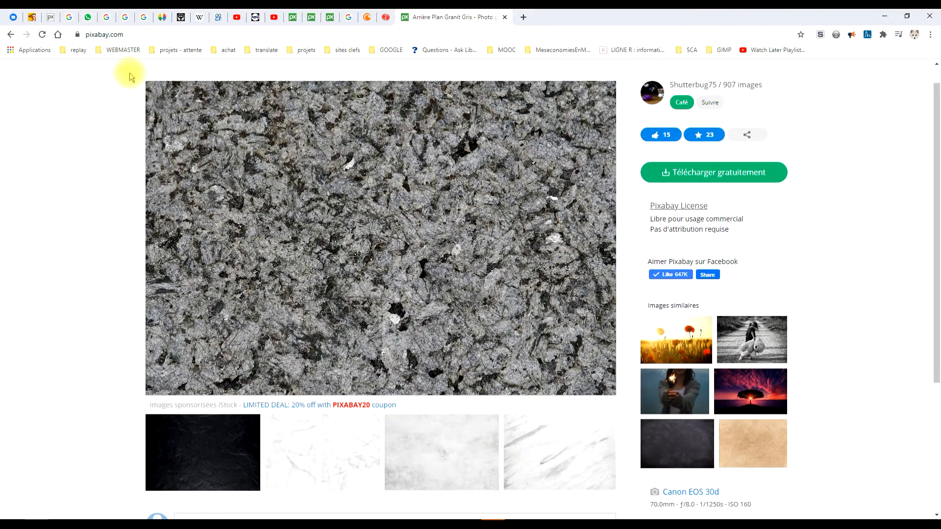
{"action": "right_click", "coordinate": [357, 190]}
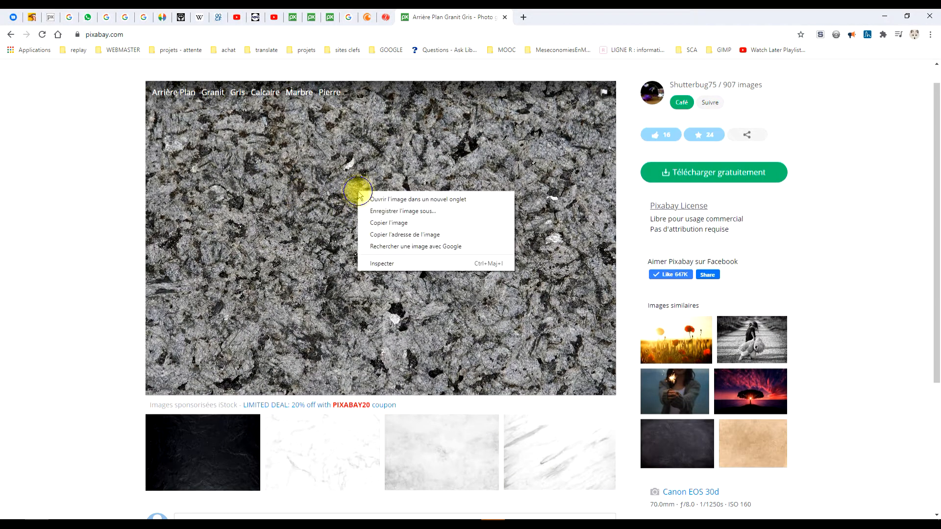
{"action": "left_click", "coordinate": [375, 220]}
- Return to GIMP and paste the copied granite photo as a new image
{"action": "left_click", "coordinate": [185, 524]}
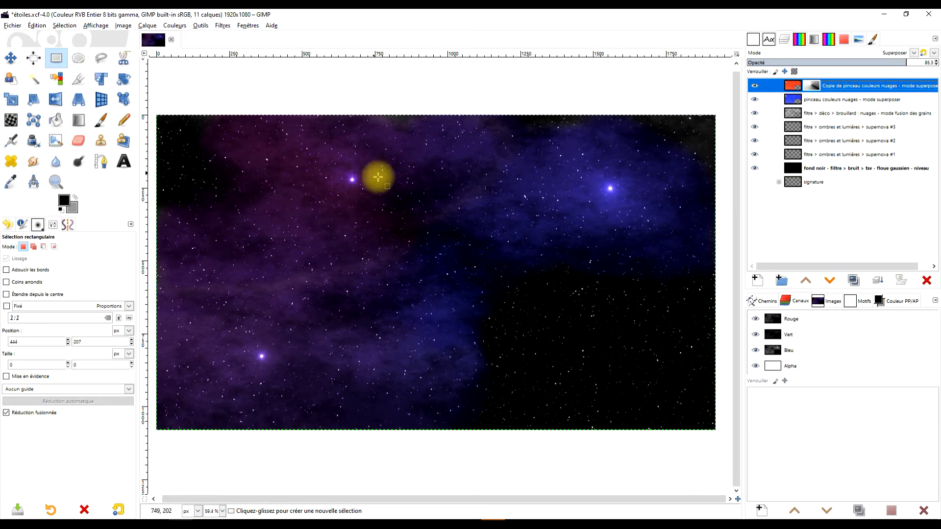
{"action": "left_click", "coordinate": [36, 26]}
{"action": "mouse_move", "coordinate": [86, 143]}
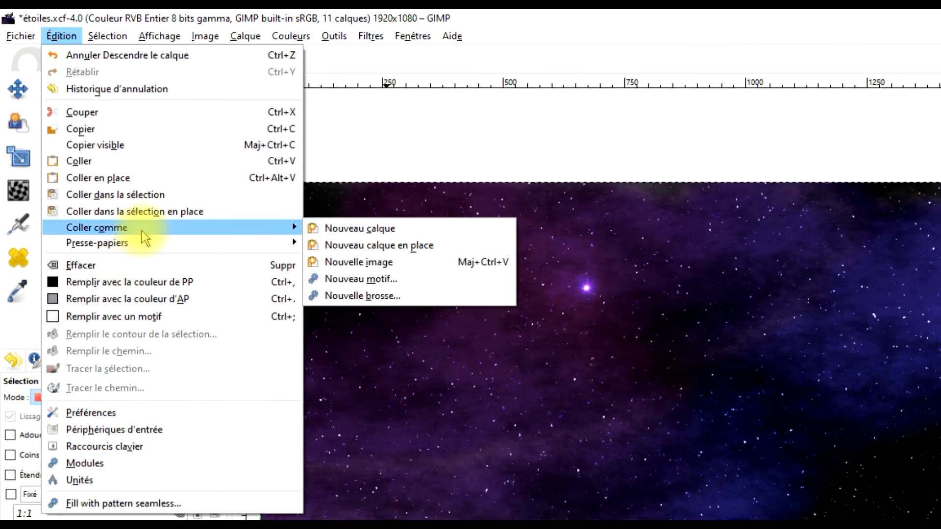
{"action": "left_click", "coordinate": [353, 261]}
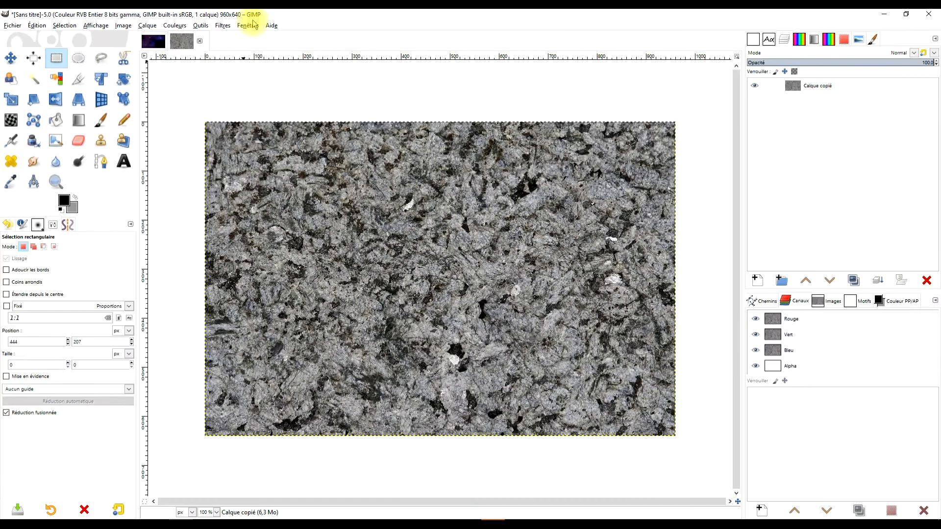
- Define a crop area from the granite image's upper-left corner with fixed proportions off, and set its width to 640 px
{"action": "left_click", "coordinate": [77, 80]}
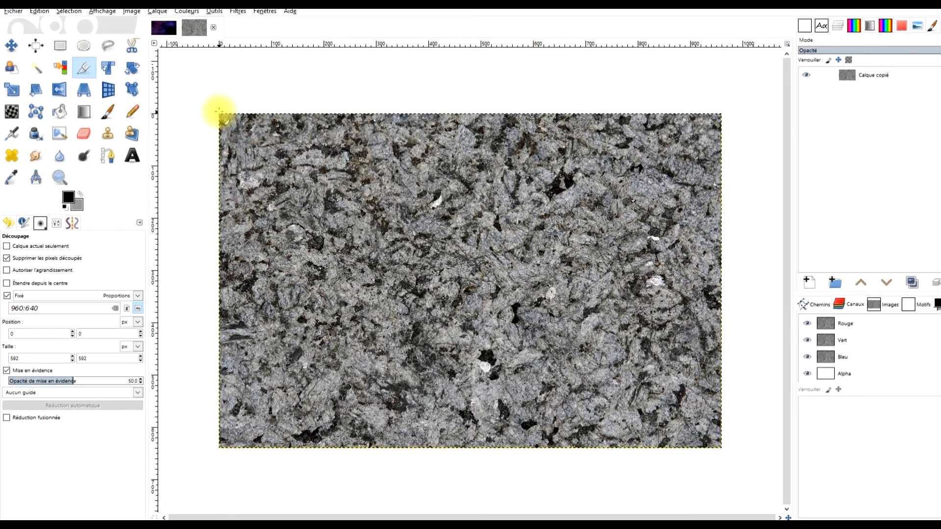
{"action": "left_click_drag", "start_coordinate": [220, 114], "coordinate": [491, 376]}
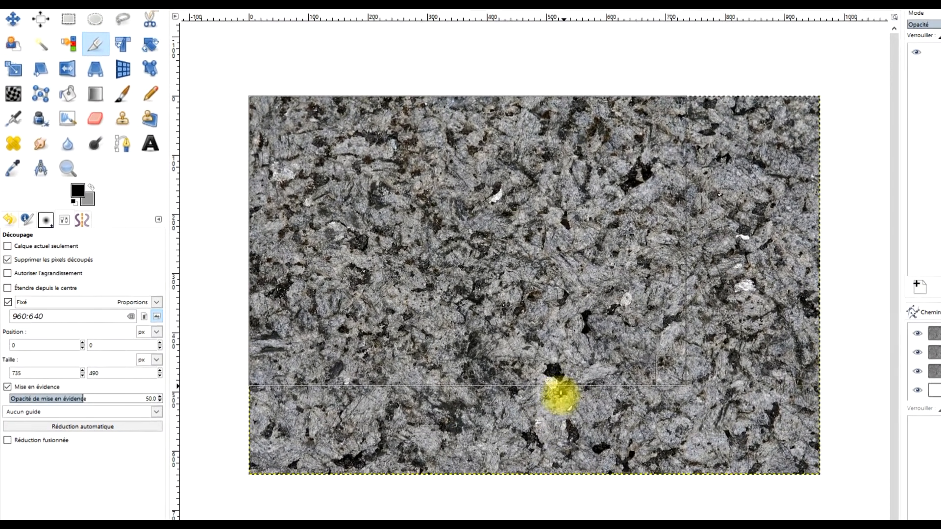
{"action": "left_click_drag", "start_coordinate": [561, 396], "coordinate": [564, 501]}
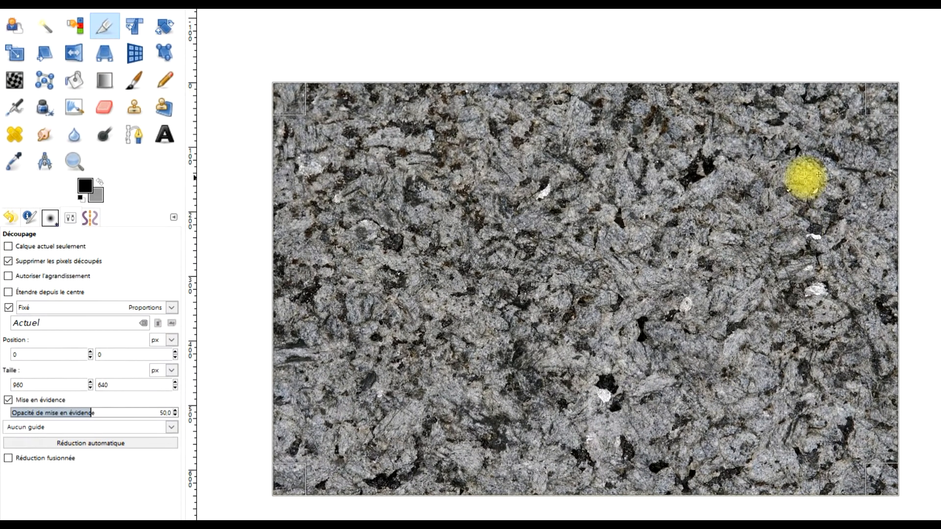
{"action": "left_click", "coordinate": [9, 308]}
{"action": "left_click_drag", "start_coordinate": [883, 236], "coordinate": [697, 251]}
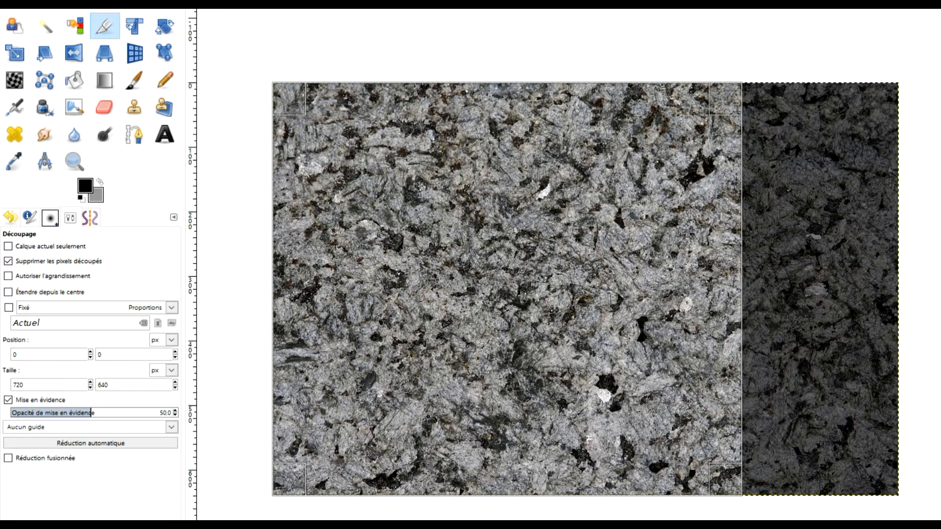
{"action": "double_click", "coordinate": [52, 385]}
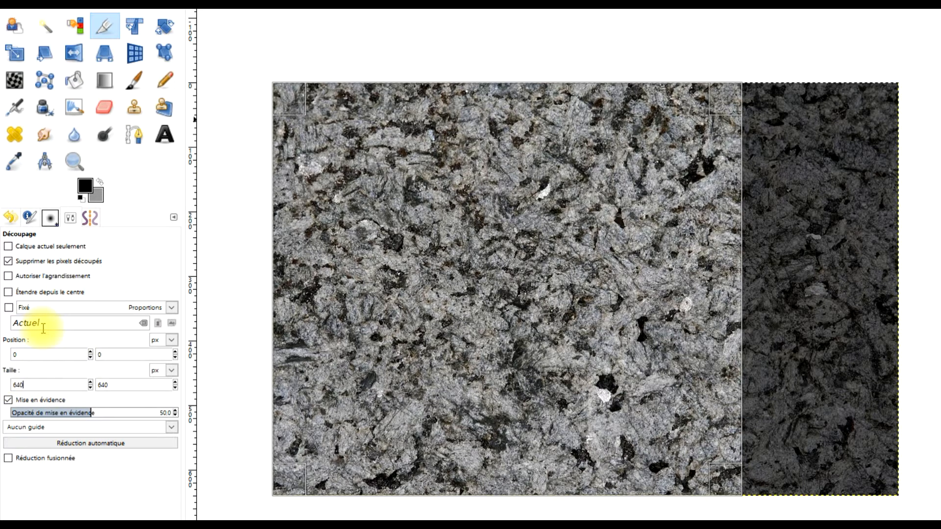
{"action": "key", "text": "Return"}
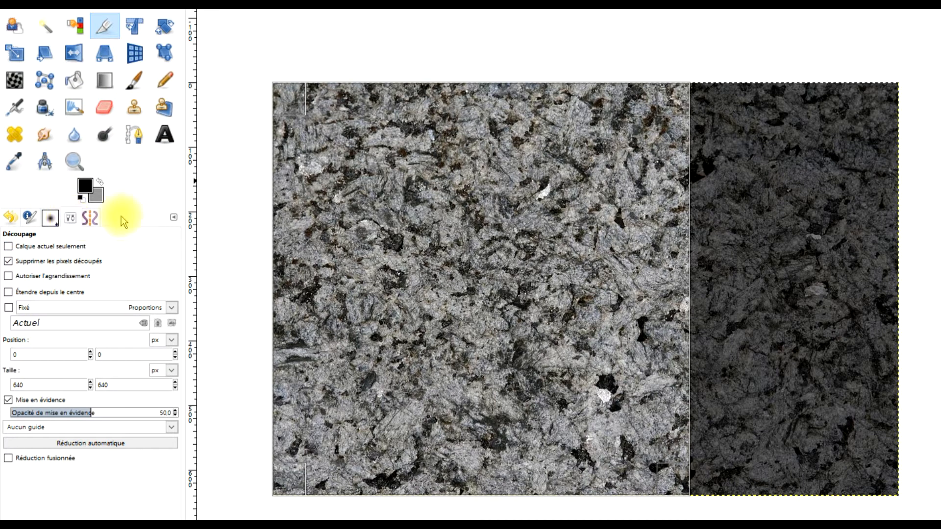
{"action": "left_click", "coordinate": [173, 217]}
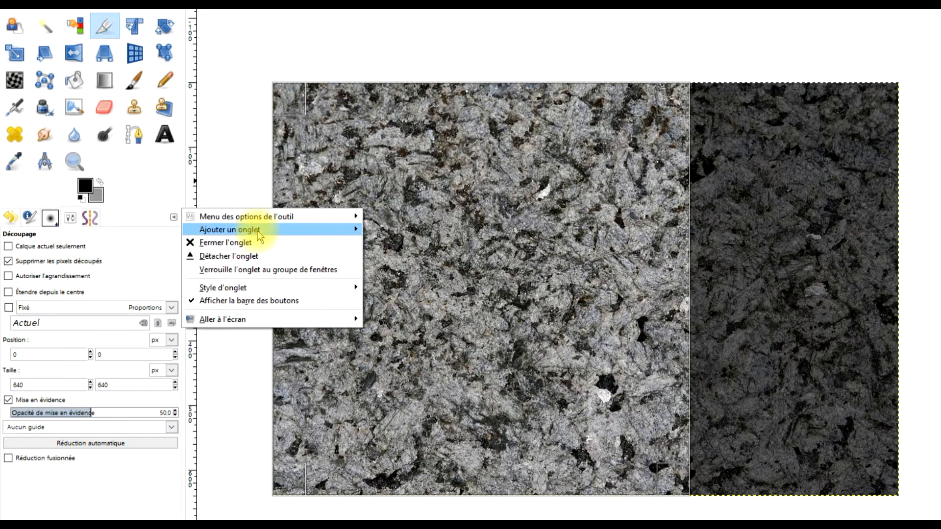
{"action": "mouse_move", "coordinate": [259, 234]}
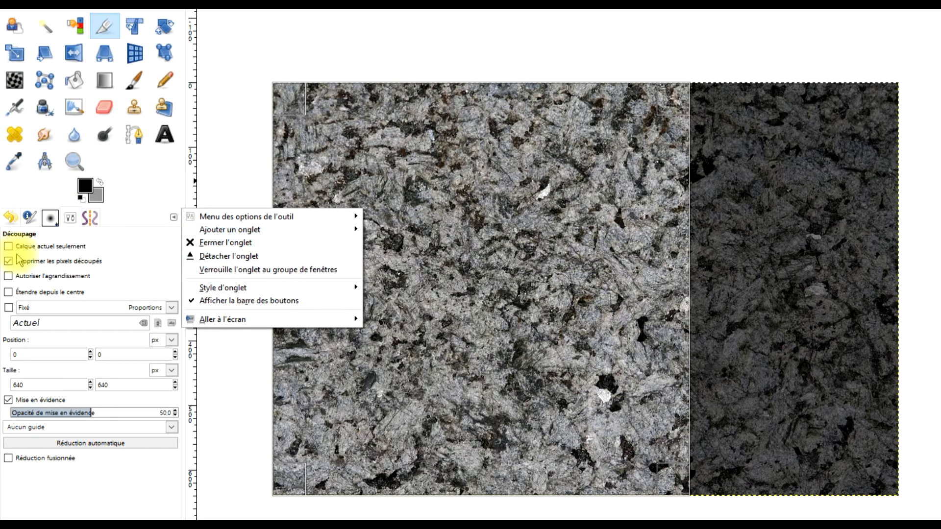
{"action": "left_click", "coordinate": [131, 265]}
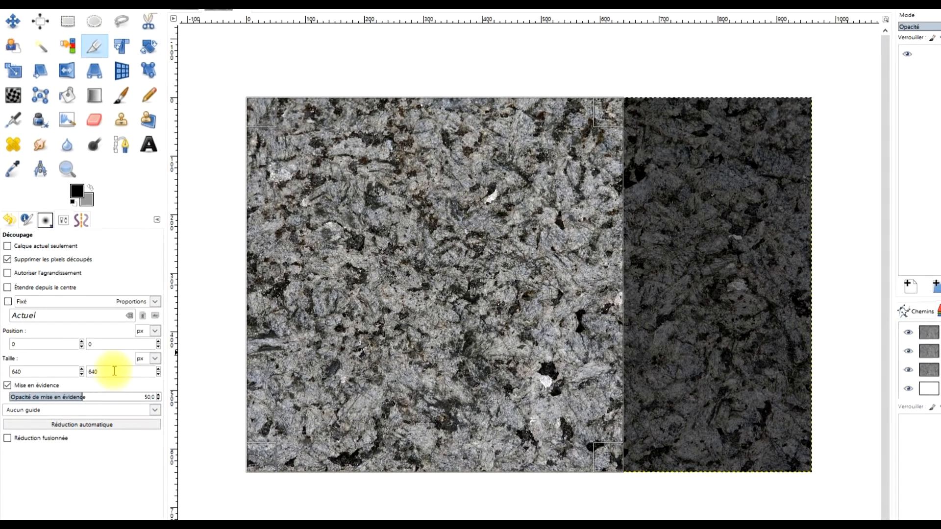
- Crop the granite image to the square 640 × 640 px area
{"action": "left_click", "coordinate": [110, 386]}
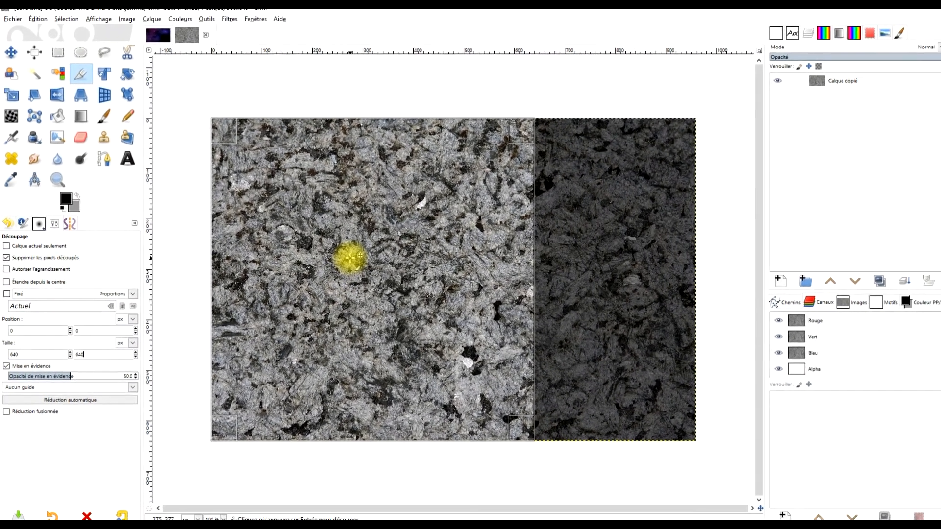
{"action": "left_click", "coordinate": [350, 256]}
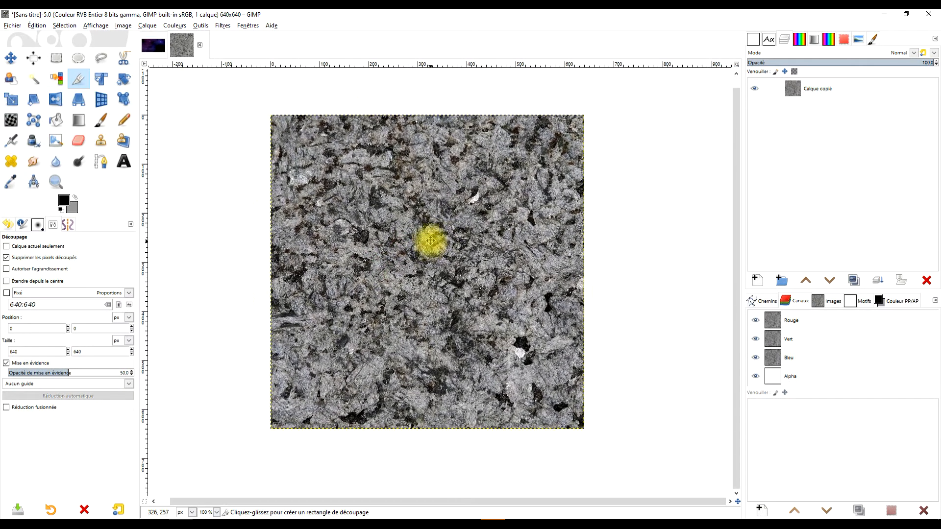
- Turn the square texture into a sphere with the Spinning Globe filter, using 1 frame, a transparent background and a working copy
{"action": "left_click", "coordinate": [221, 26]}
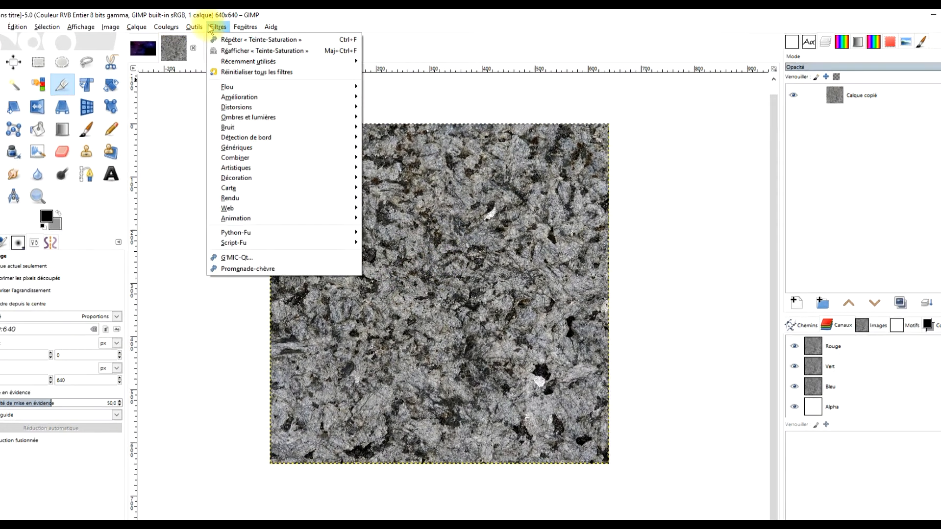
{"action": "mouse_move", "coordinate": [269, 203]}
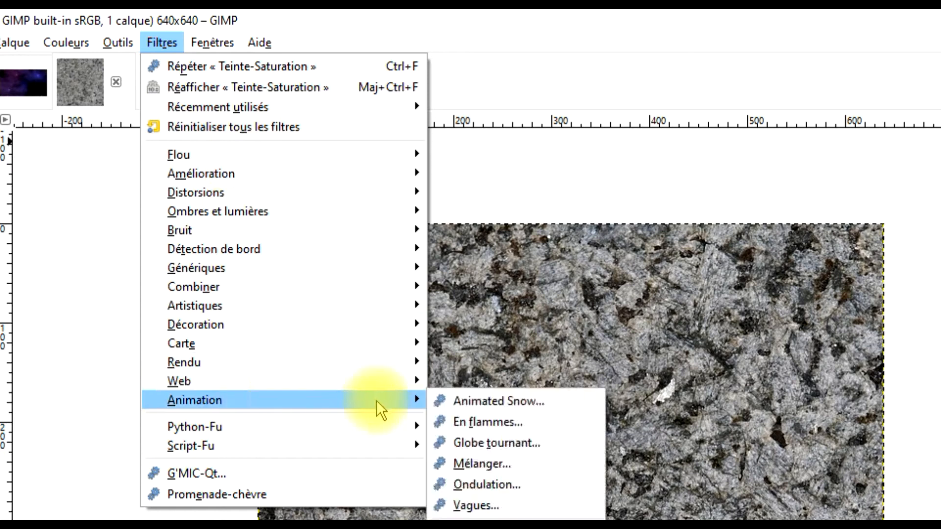
{"action": "left_click", "coordinate": [542, 440]}
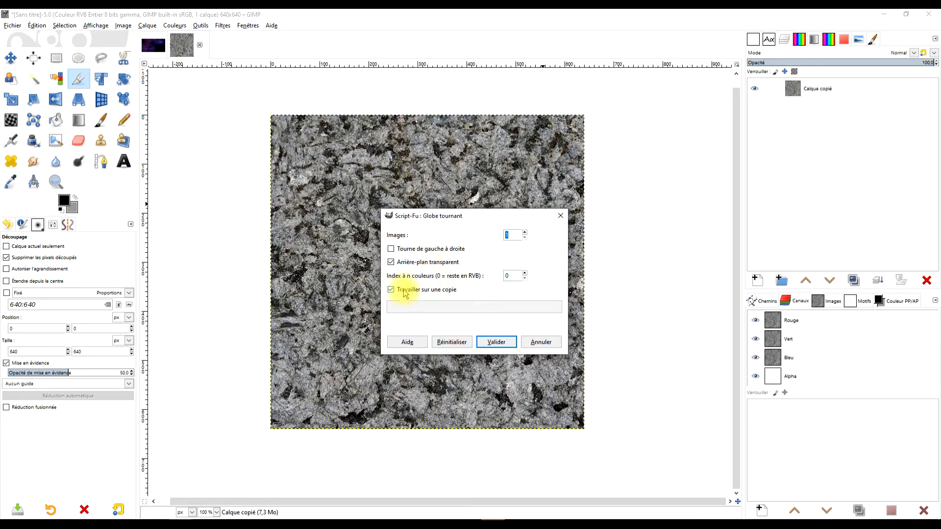
{"action": "left_click", "coordinate": [488, 342]}
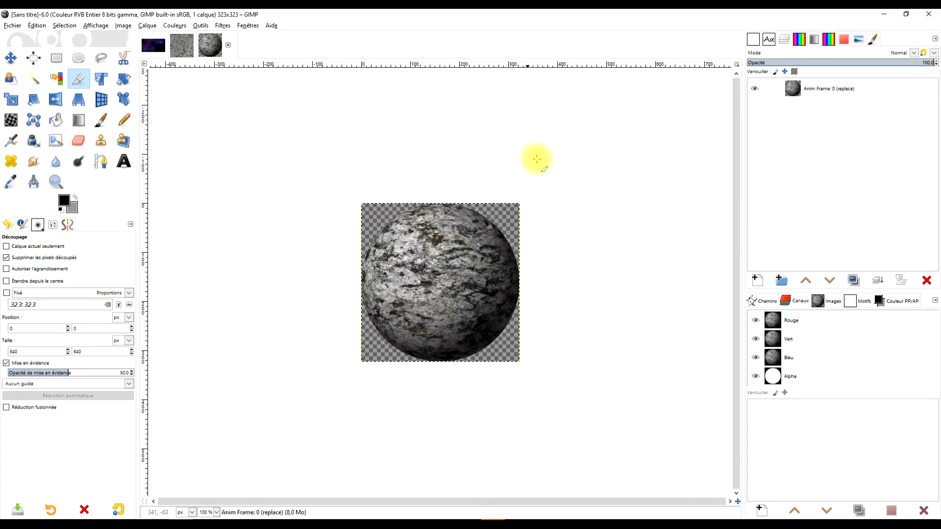
- Copy the globe layer into the starry space image étoiles.xcf
{"action": "left_click_drag", "start_coordinate": [794, 88], "coordinate": [153, 48]}
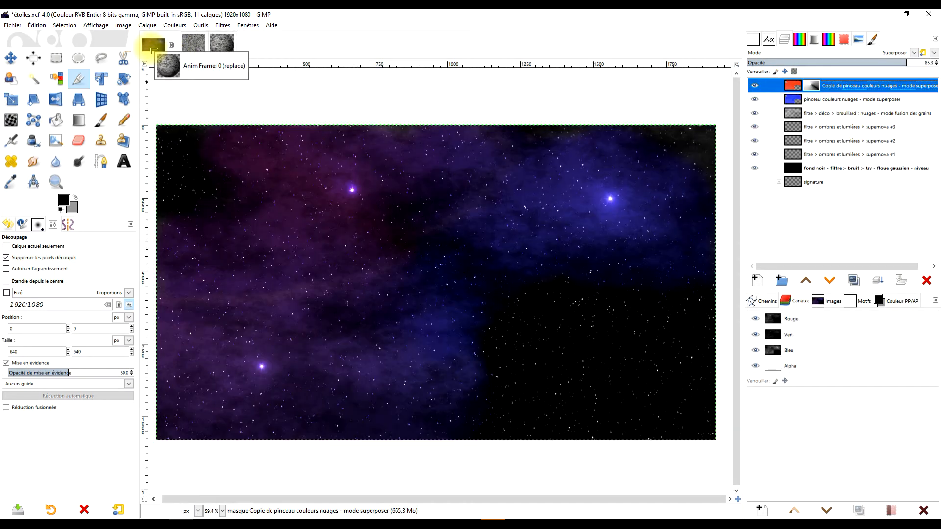
{"action": "left_click_drag", "start_coordinate": [153, 47], "coordinate": [415, 199]}
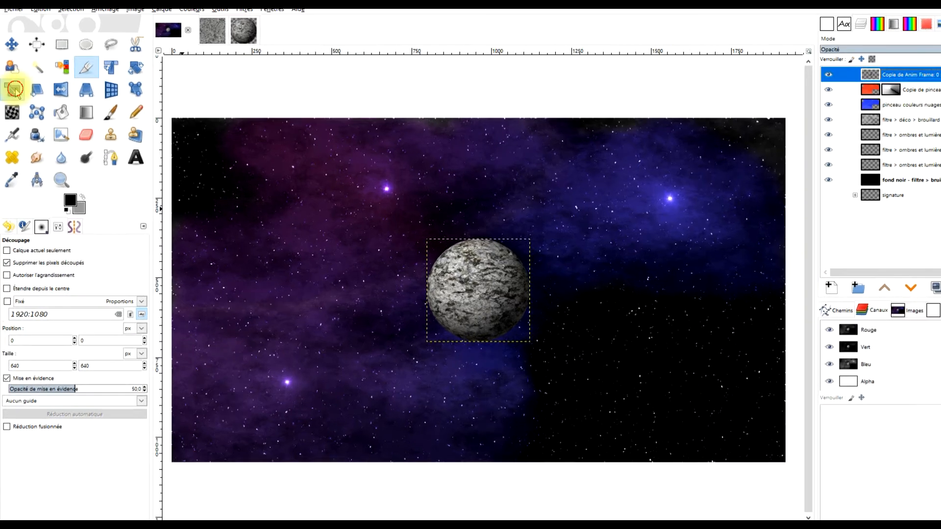
- Scale the planet proportionally to about 591 × 591 px and place it slightly right of and below the image centre
{"action": "left_click", "coordinate": [19, 102]}
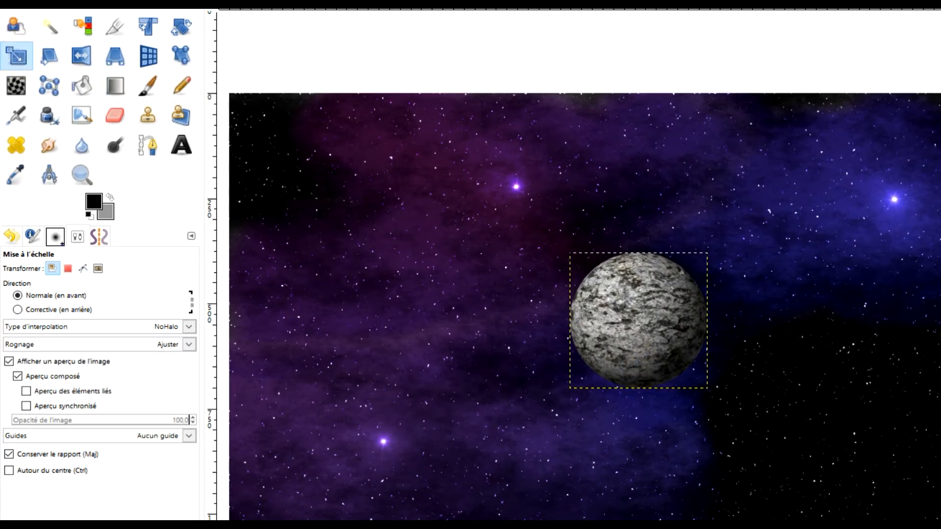
{"action": "left_click", "coordinate": [648, 298]}
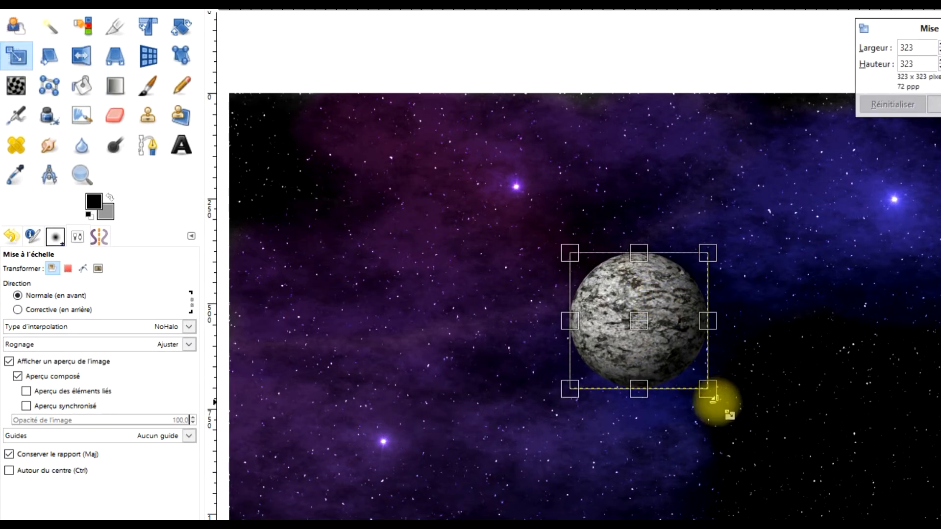
{"action": "left_click_drag", "start_coordinate": [725, 403], "coordinate": [864, 528]}
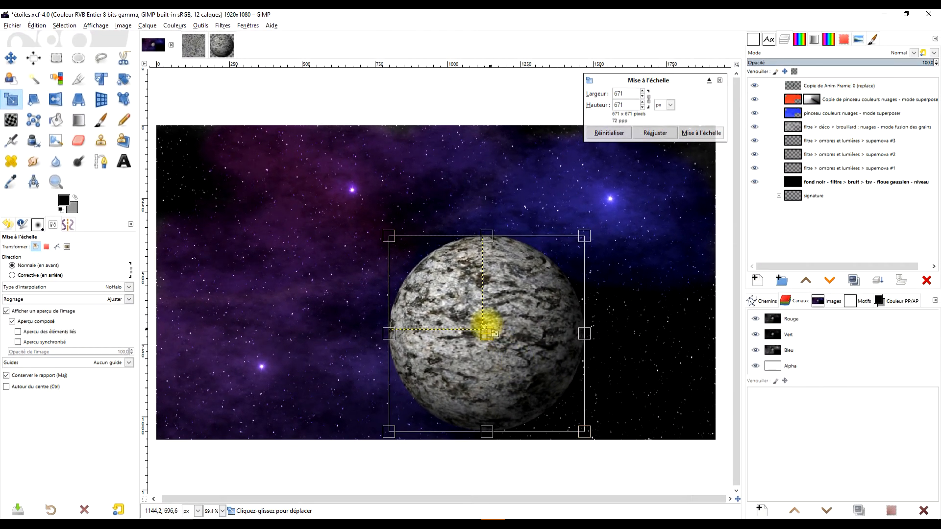
{"action": "left_click_drag", "start_coordinate": [593, 361], "coordinate": [572, 301]}
{"action": "left_click_drag", "start_coordinate": [482, 292], "coordinate": [472, 292]}
{"action": "left_click", "coordinate": [701, 133]}
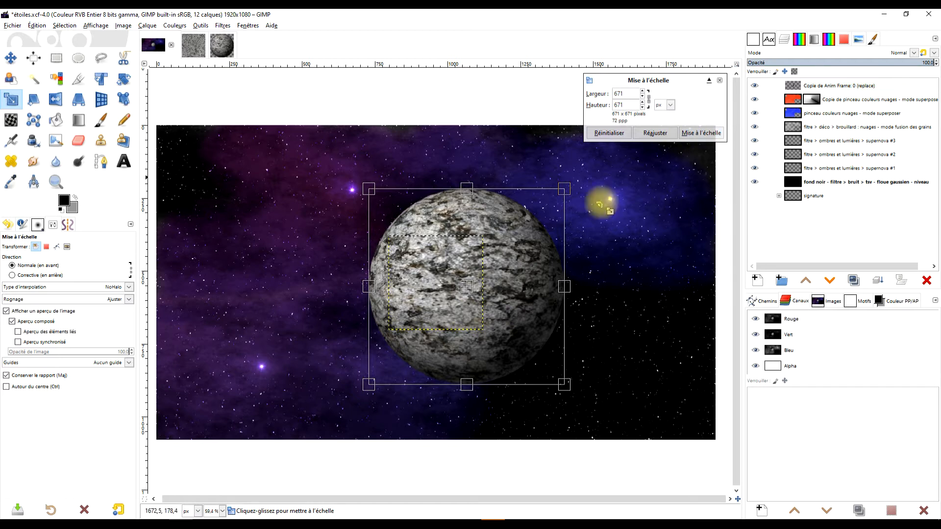
{"action": "mouse_move", "coordinate": [370, 186]}
{"action": "left_mouse_down"}
{"action": "mouse_move", "coordinate": [361, 181]}
{"action": "mouse_move", "coordinate": [368, 188]}
{"action": "left_mouse_up"}
{"action": "left_click_drag", "start_coordinate": [467, 287], "coordinate": [480, 296]}
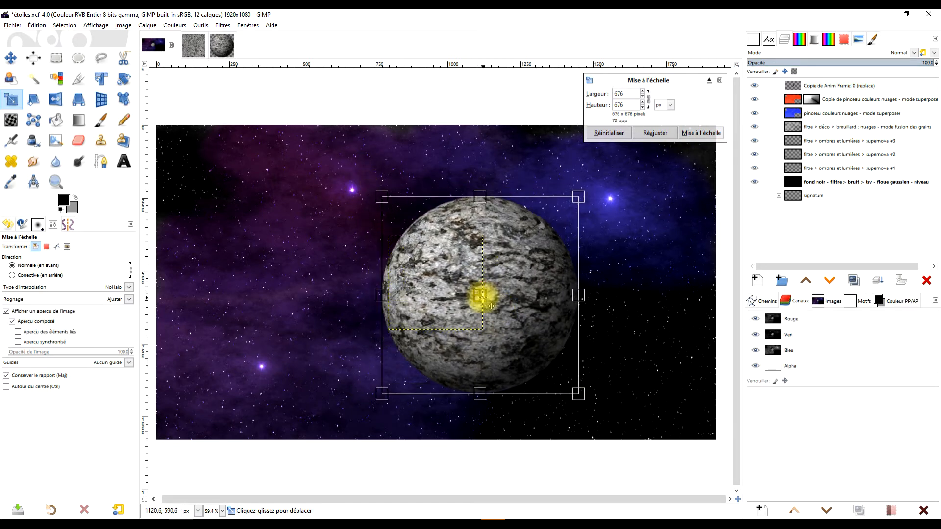
{"action": "left_click_drag", "start_coordinate": [569, 392], "coordinate": [553, 366]}
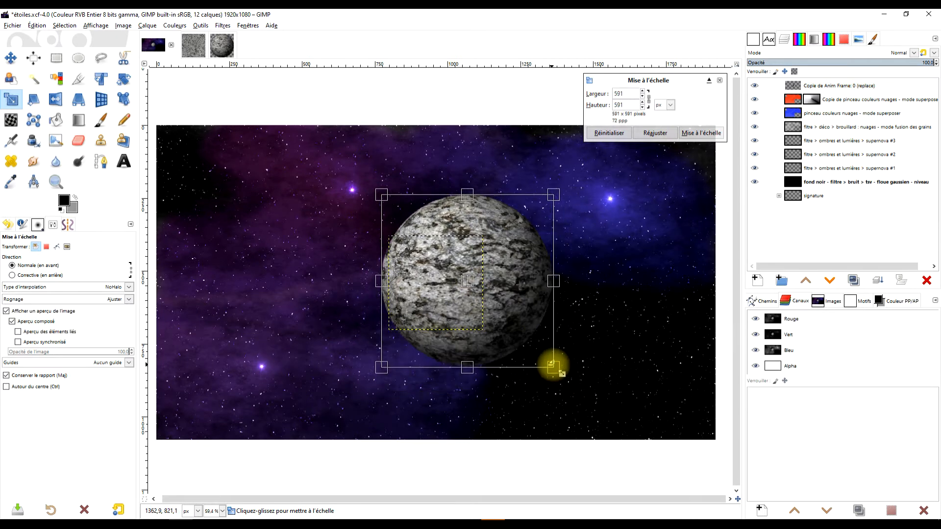
{"action": "left_click_drag", "start_coordinate": [472, 284], "coordinate": [496, 320]}
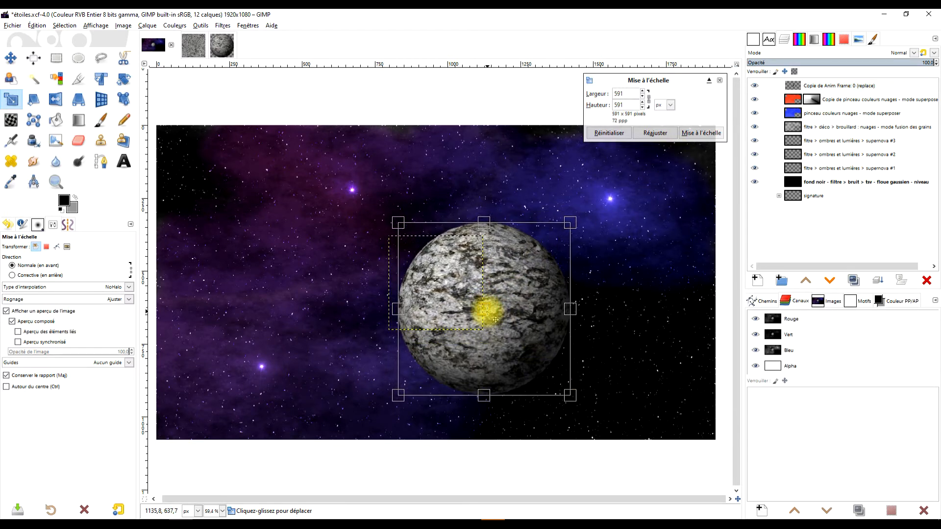
{"action": "left_click", "coordinate": [700, 133]}
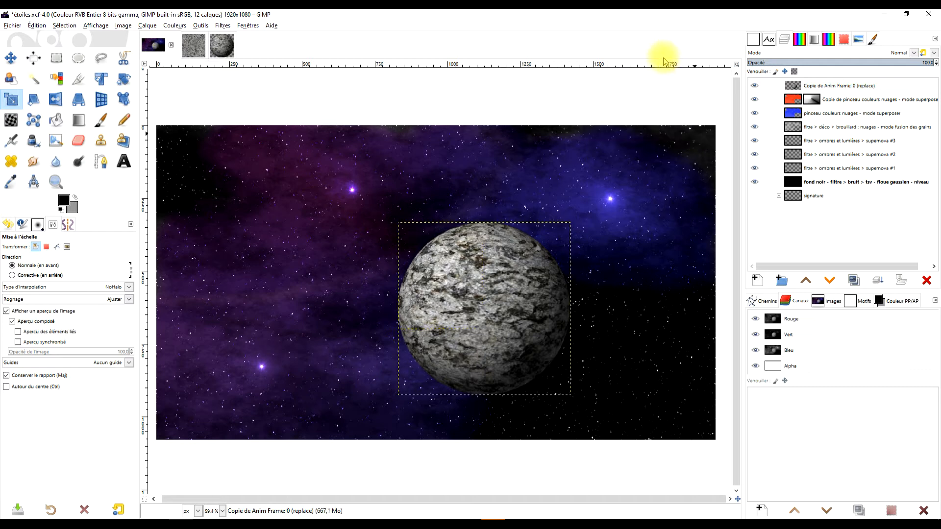
- Extend the planet layer to the dimensions of the image
{"action": "right_click", "coordinate": [791, 86]}
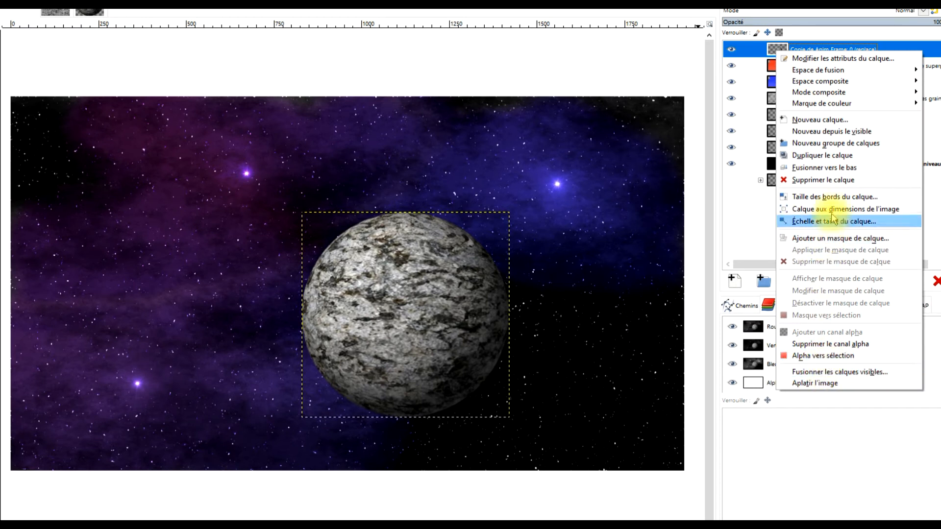
{"action": "left_click", "coordinate": [831, 211]}
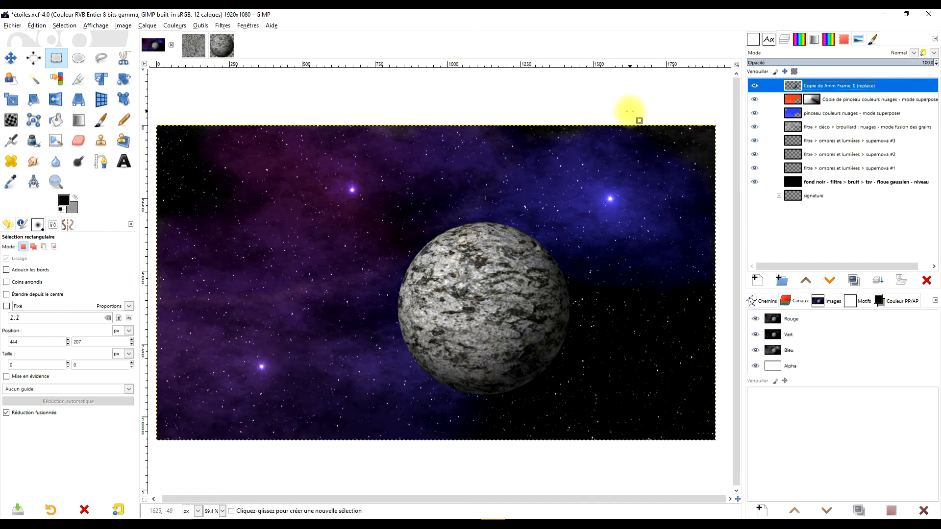
- Rename the globe layer as planète
{"action": "double_click", "coordinate": [854, 85]}
{"action": "type", "text": "pla"}
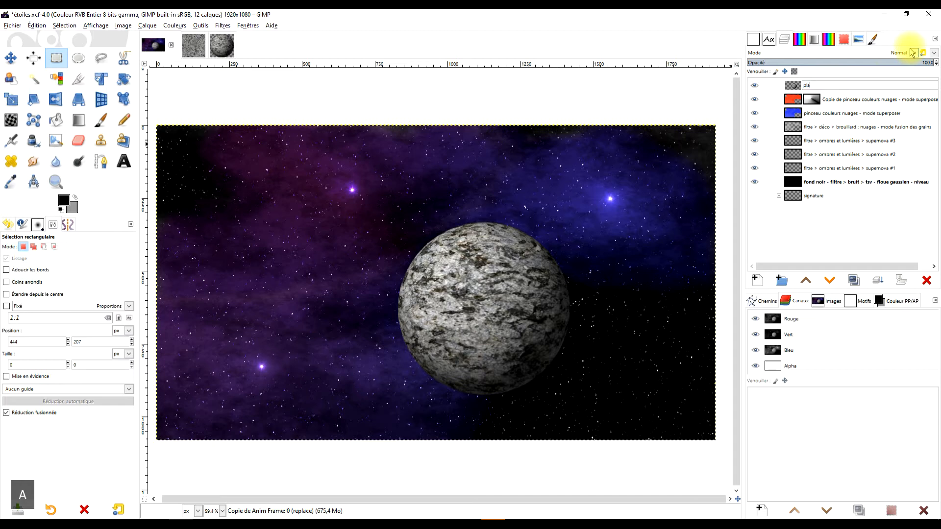
{"action": "type", "text": "net"}
{"action": "key", "text": "BackSpace"}
{"action": "key", "text": "BackSpace"}
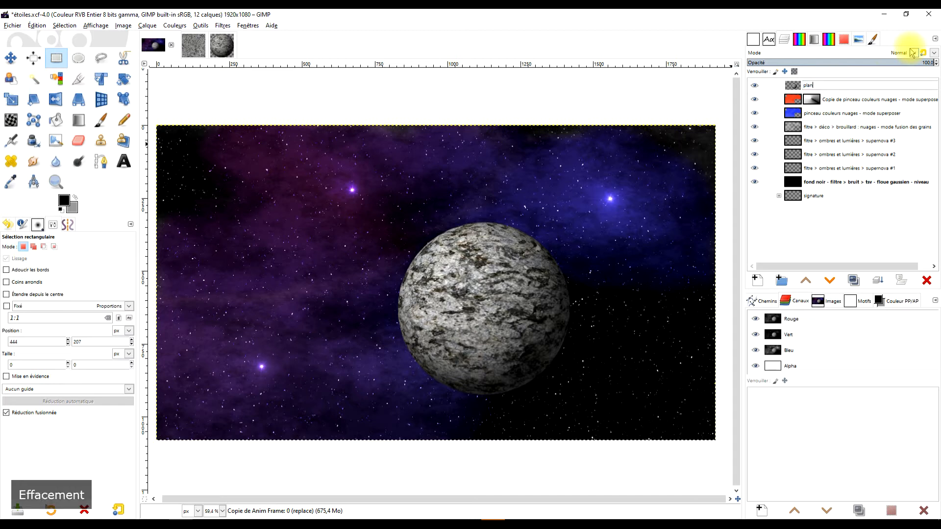
{"action": "type", "text": "ète"}
{"action": "key", "text": "Return"}
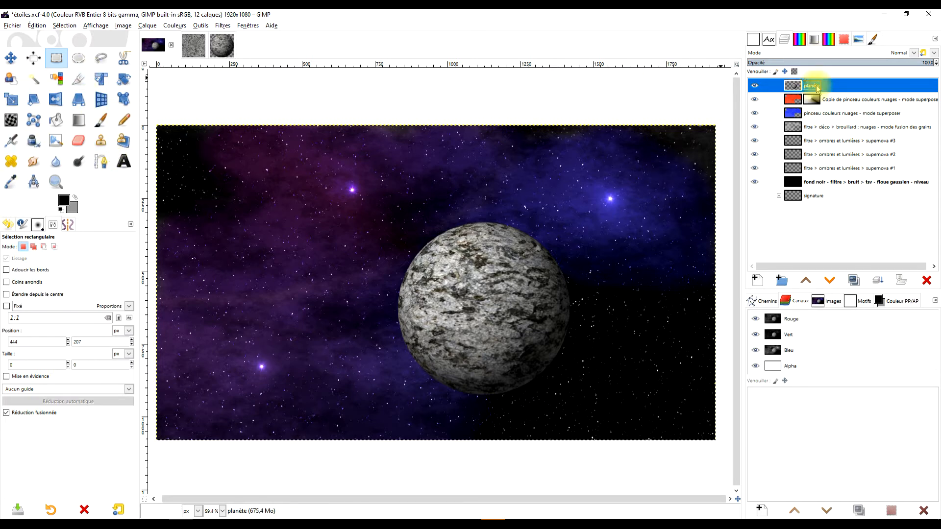
- Create a transparent 1920 × 1080 px layer named lueur étoile and move it directly below the planète layer
{"action": "left_click", "coordinate": [756, 281]}
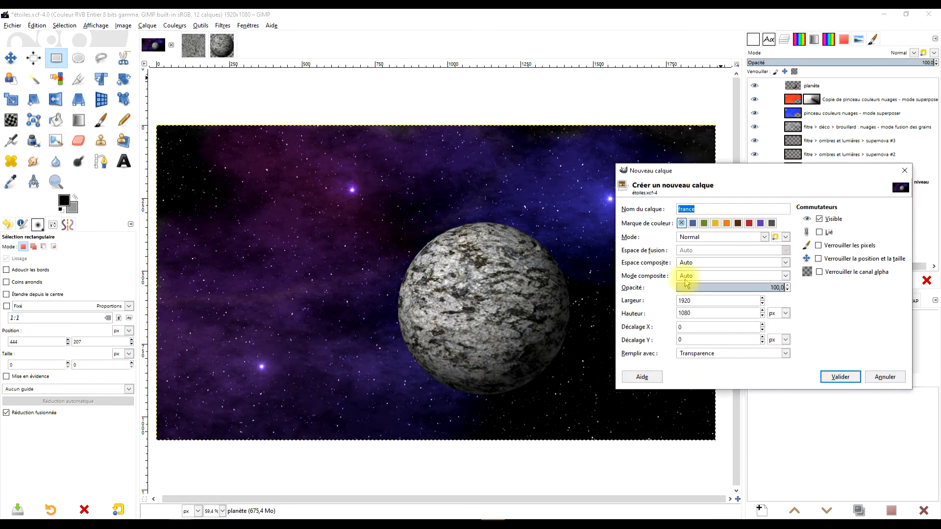
{"action": "type", "text": "lu"}
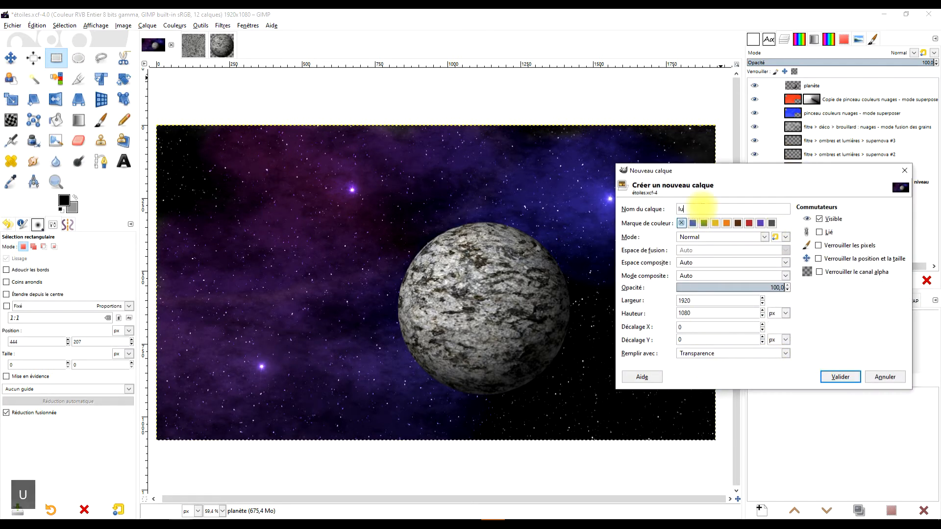
{"action": "type", "text": "eur étoile"}
{"action": "key", "text": "BackSpace"}
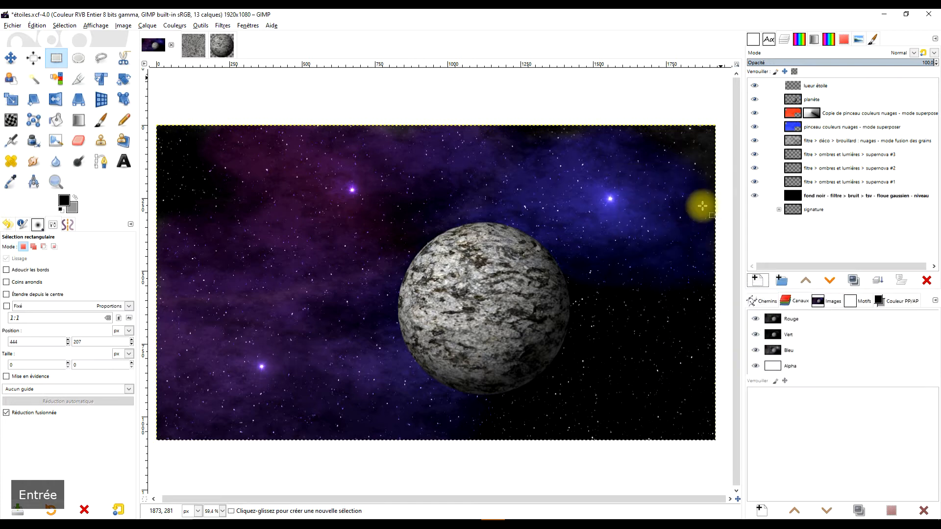
{"action": "left_click", "coordinate": [836, 85]}
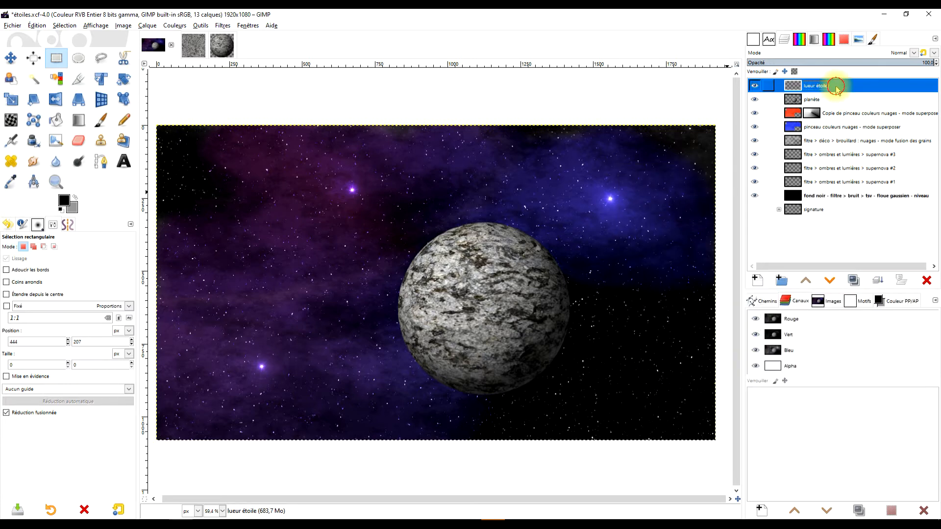
{"action": "left_click", "coordinate": [830, 281]}
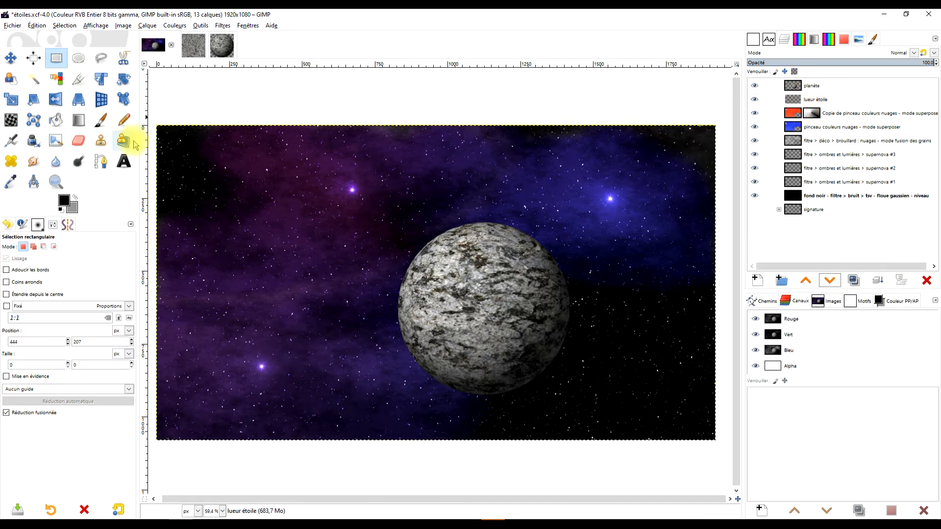
- Start the Supernova filter on the lueur étoile layer and centre it on the planet's upper-left edge, at about X 0.457, Y 0.425
{"action": "left_click", "coordinate": [227, 26]}
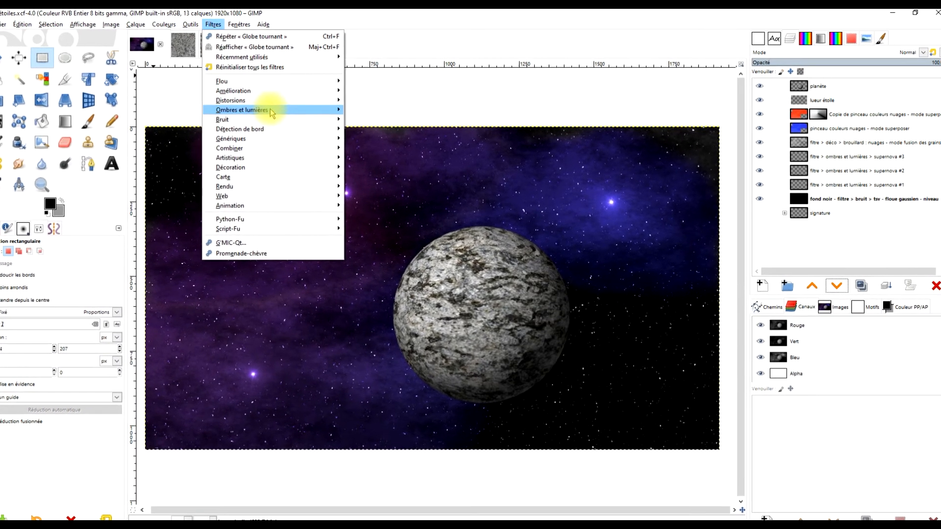
{"action": "mouse_move", "coordinate": [270, 110]}
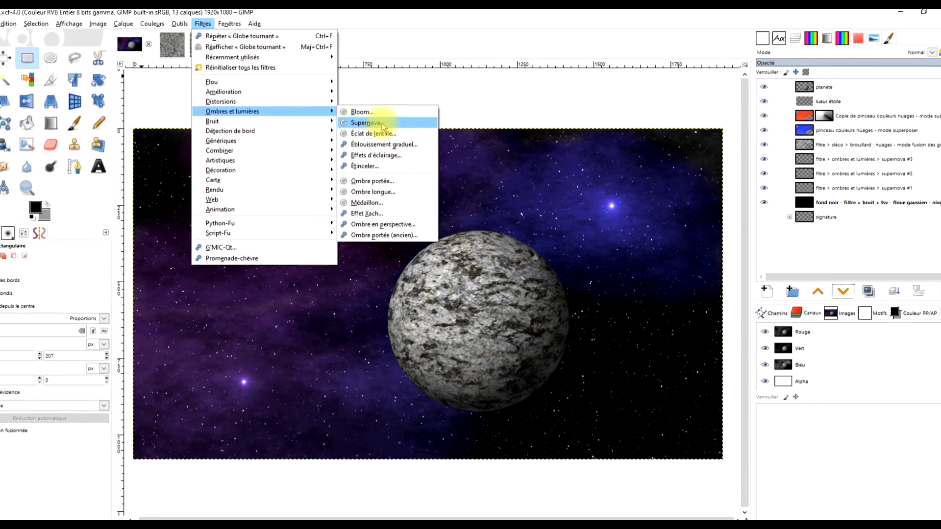
{"action": "left_click", "coordinate": [394, 119]}
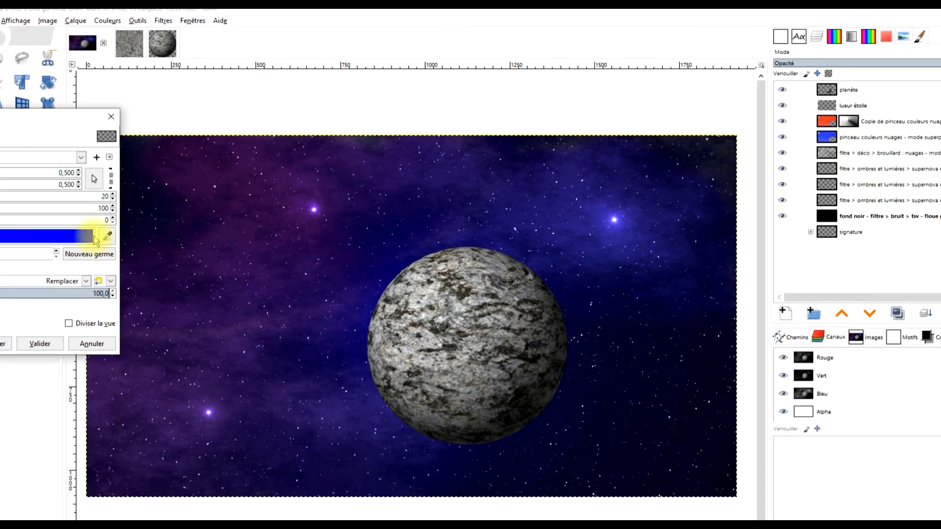
{"action": "left_click", "coordinate": [381, 289]}
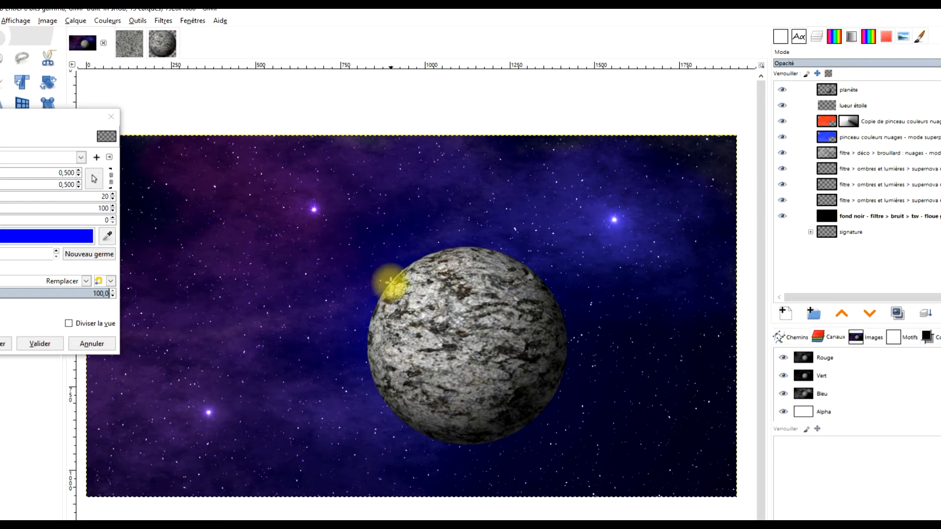
{"action": "left_click", "coordinate": [94, 179]}
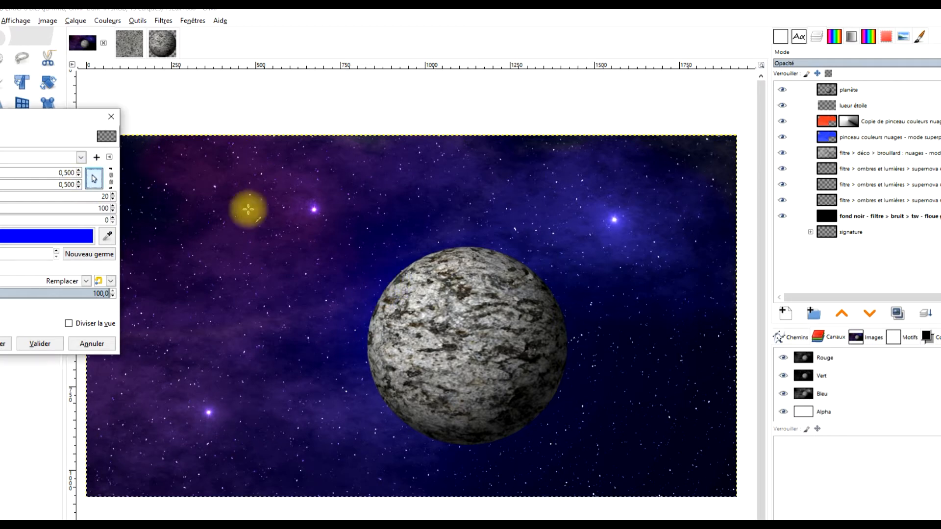
{"action": "left_click", "coordinate": [384, 289]}
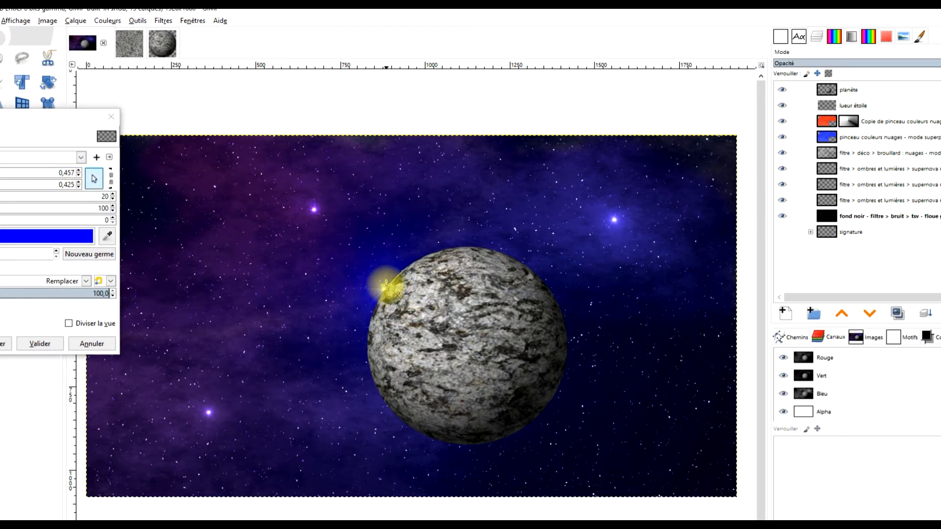
- Set the supernova's radius to 91 and its colour to purple 973fb4
{"action": "left_click", "coordinate": [0, 196]}
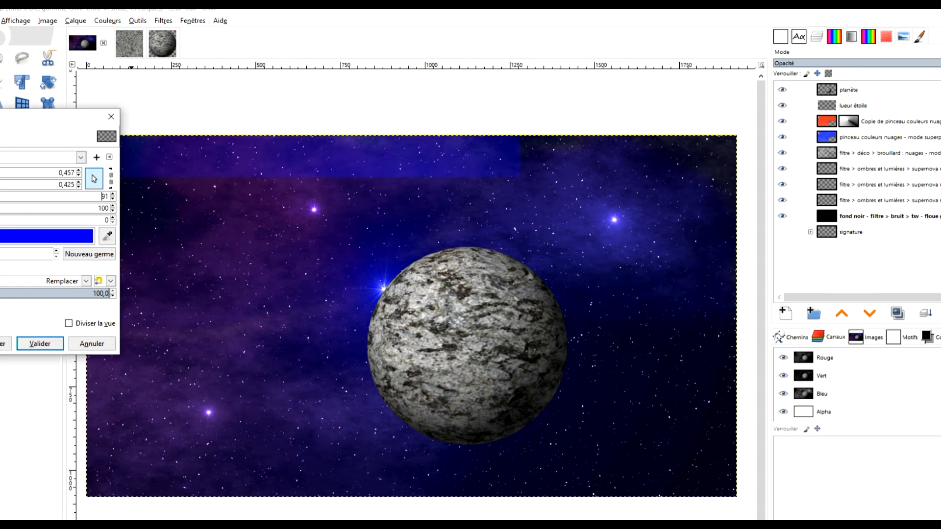
{"action": "left_click", "coordinate": [10, 236]}
{"action": "left_click_drag", "start_coordinate": [68, 182], "coordinate": [82, 182]}
{"action": "left_click_drag", "start_coordinate": [0, 211], "coordinate": [0, 211]}
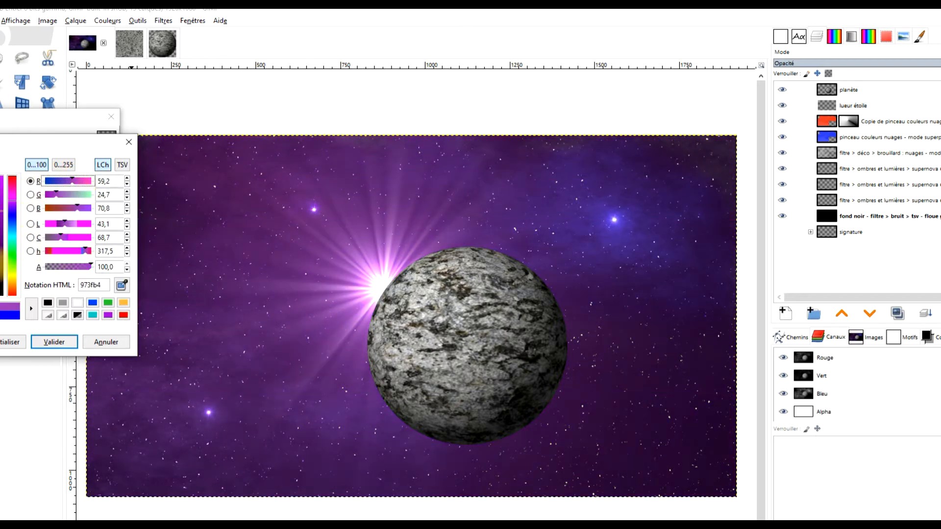
{"action": "left_click", "coordinate": [54, 342]}
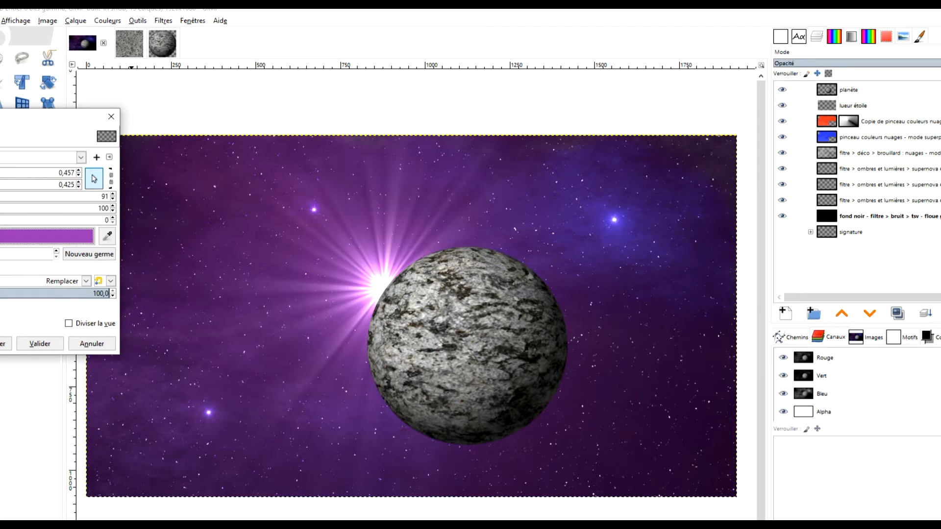
- Tune the supernova to a radius of 53 with 161 spikes and apply the filter
{"action": "left_click", "coordinate": [0, 208]}
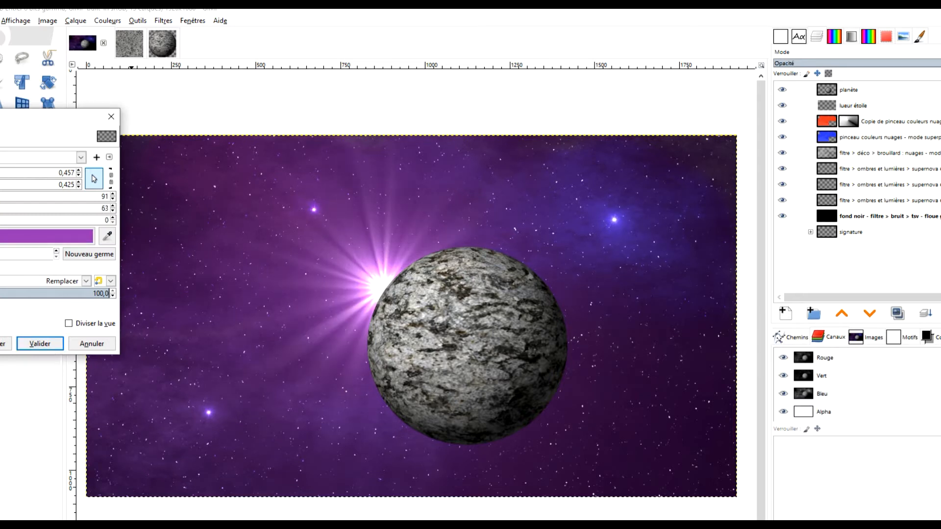
{"action": "left_click", "coordinate": [0, 208]}
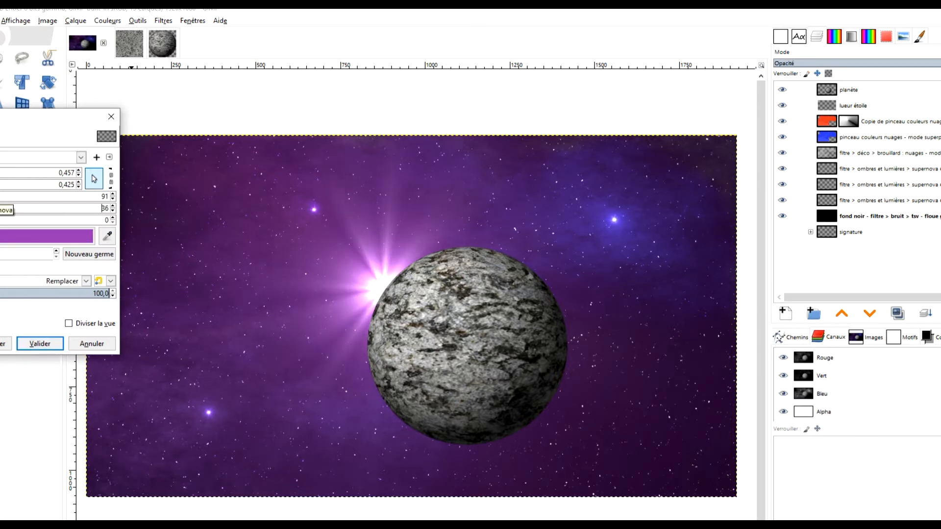
{"action": "left_click_drag", "start_coordinate": [4, 196], "coordinate": [0, 197]}
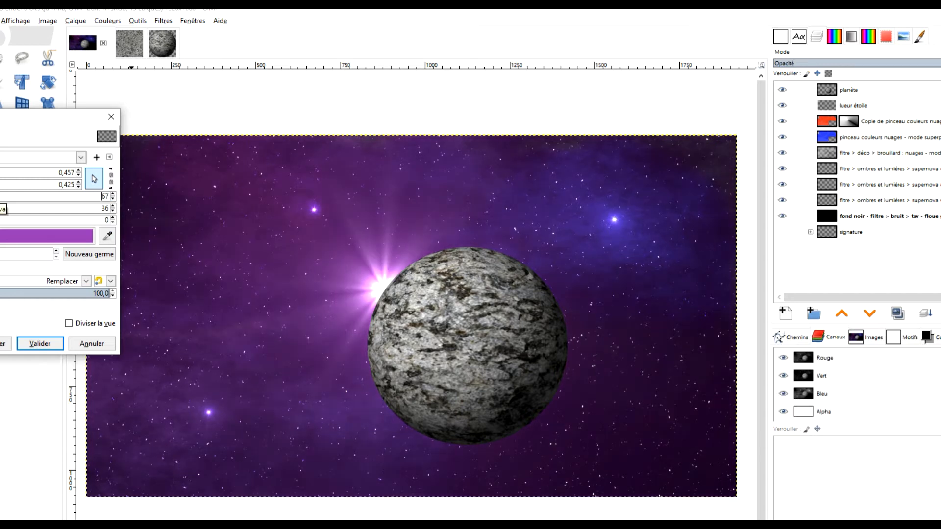
{"action": "left_click", "coordinate": [0, 208]}
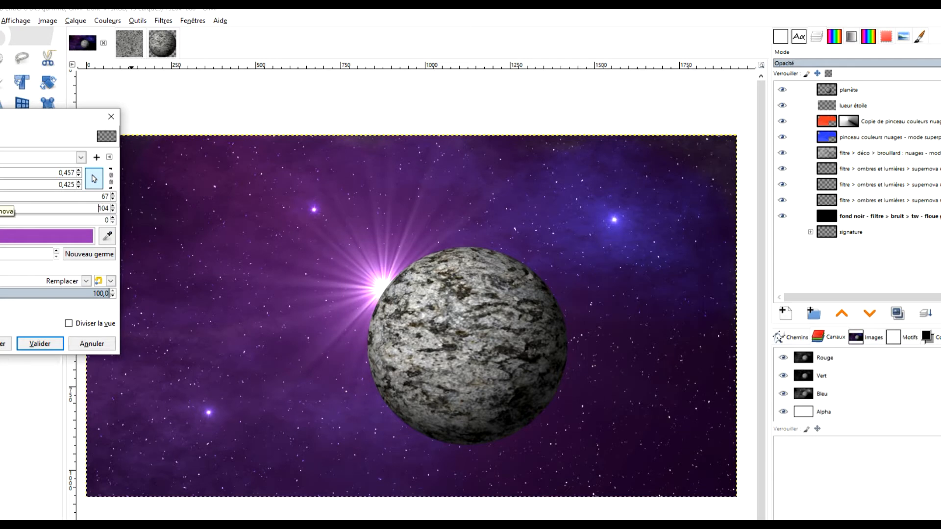
{"action": "left_click", "coordinate": [0, 197]}
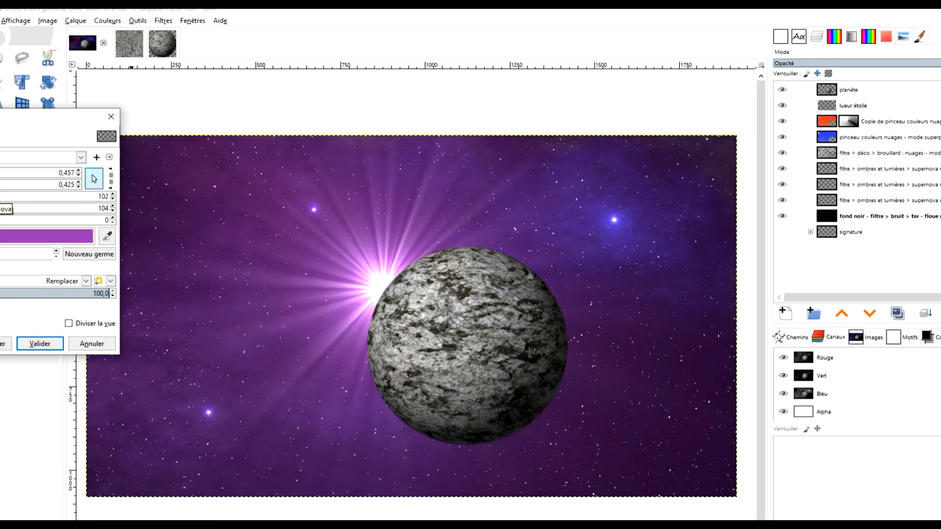
{"action": "left_click", "coordinate": [0, 197]}
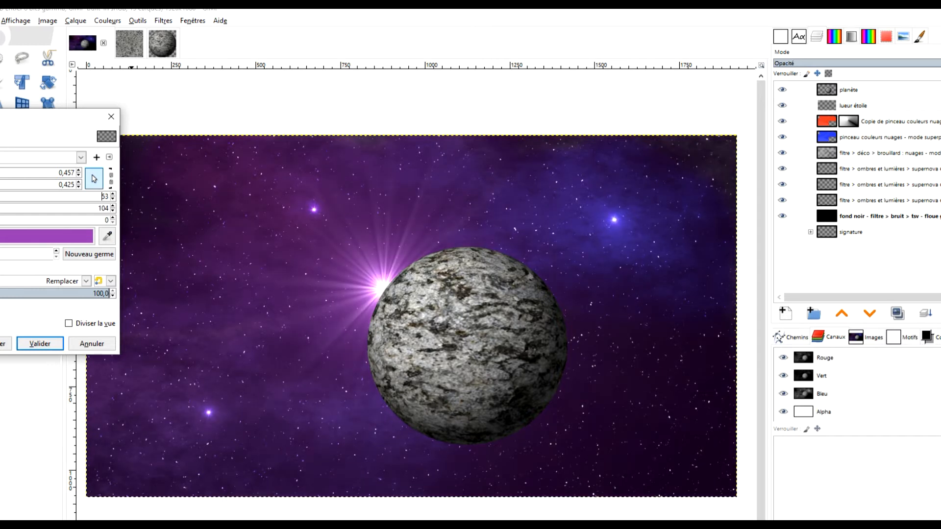
{"action": "left_click_drag", "start_coordinate": [0, 208], "coordinate": [0, 206]}
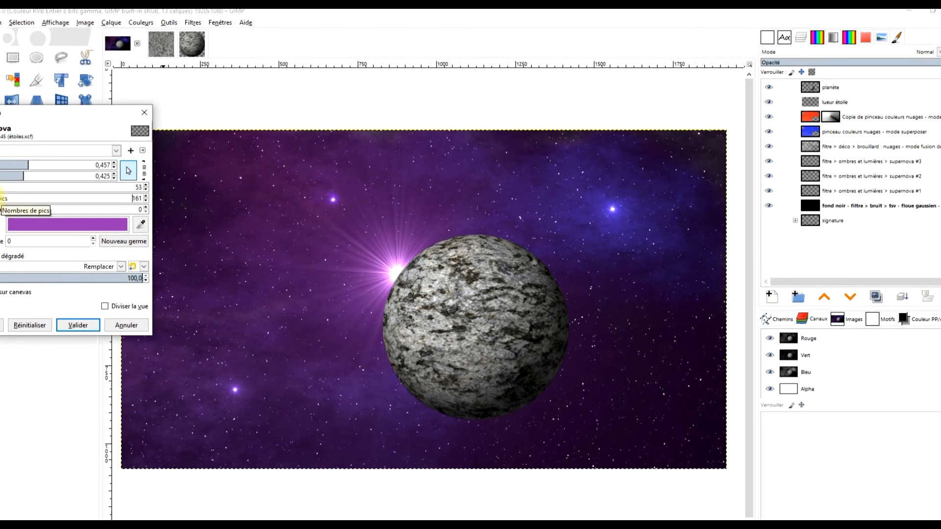
{"action": "left_click", "coordinate": [84, 322]}
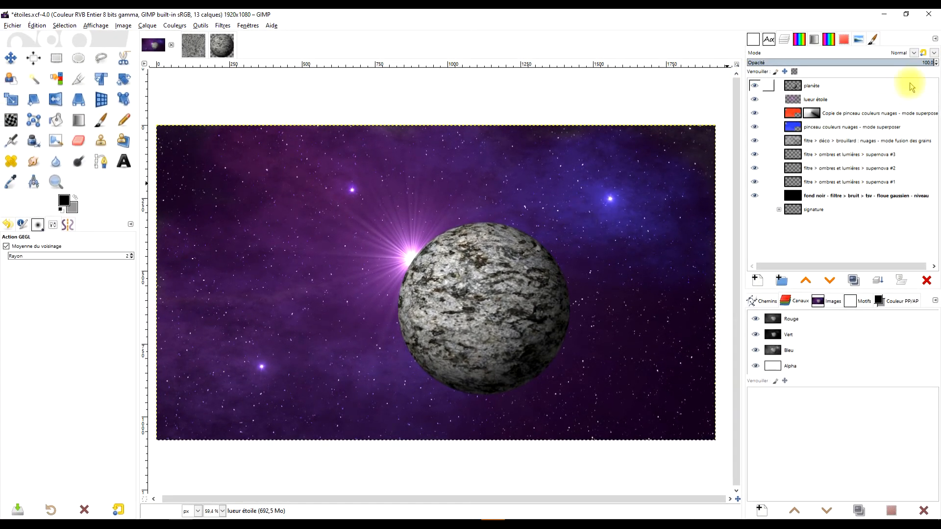
- Add a transparent 1920 × 1080 px layer named lueur étoile 2 directly above the planète layer
{"action": "left_click", "coordinate": [835, 98]}
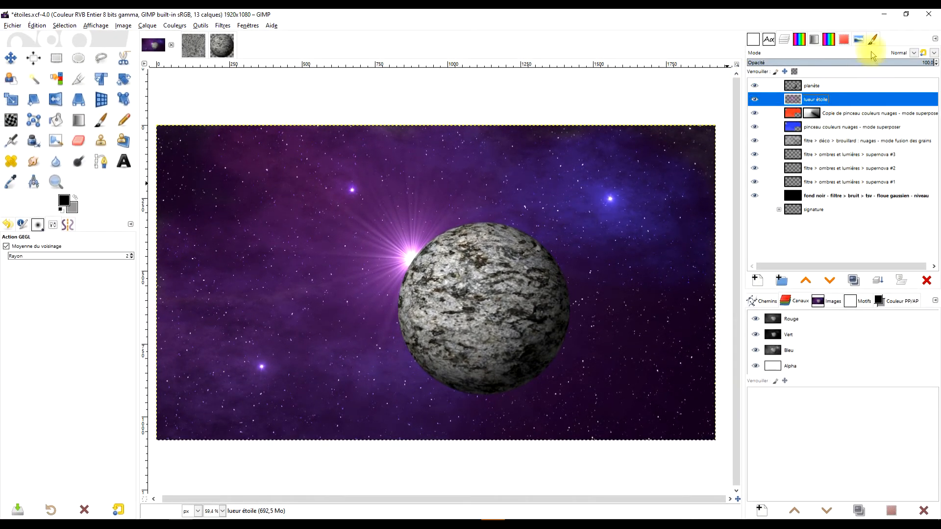
{"action": "left_click", "coordinate": [816, 86]}
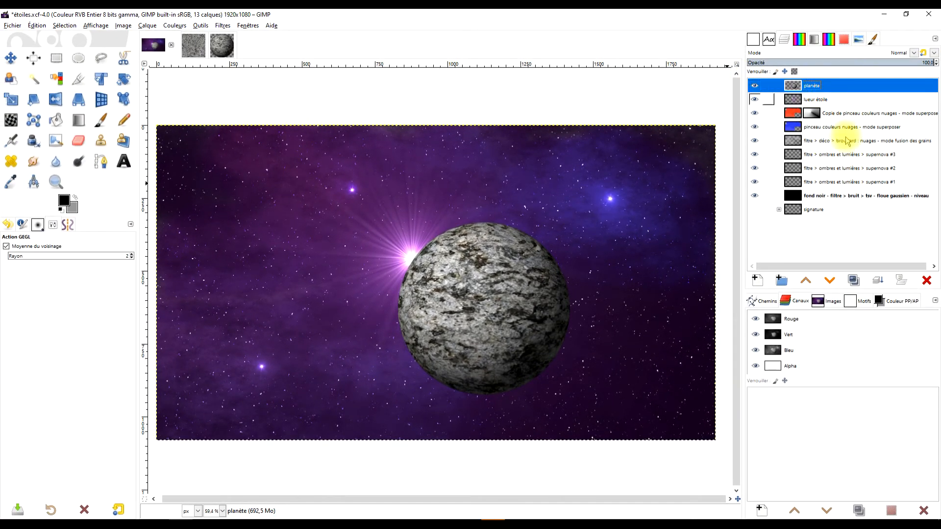
{"action": "left_click", "coordinate": [757, 282]}
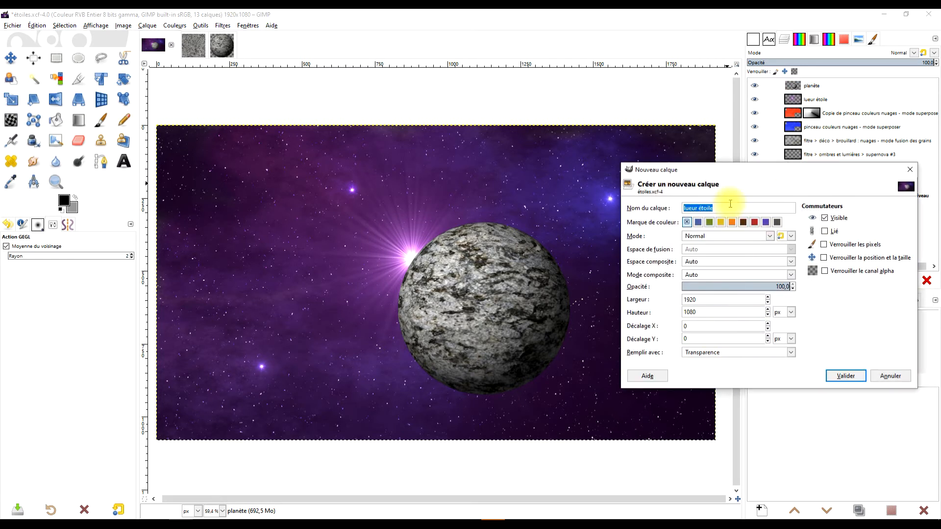
{"action": "left_click", "coordinate": [727, 211]}
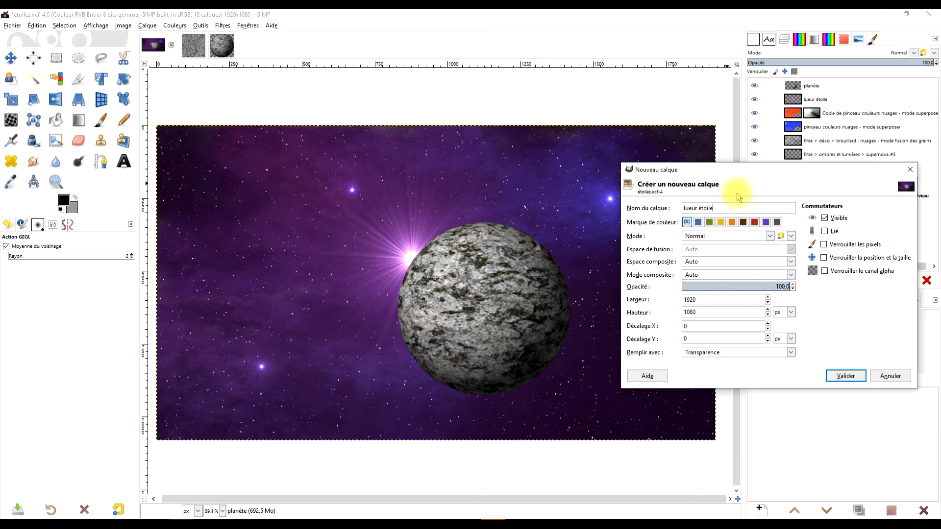
{"action": "type", "text": "2"}
{"action": "key", "text": "Return"}
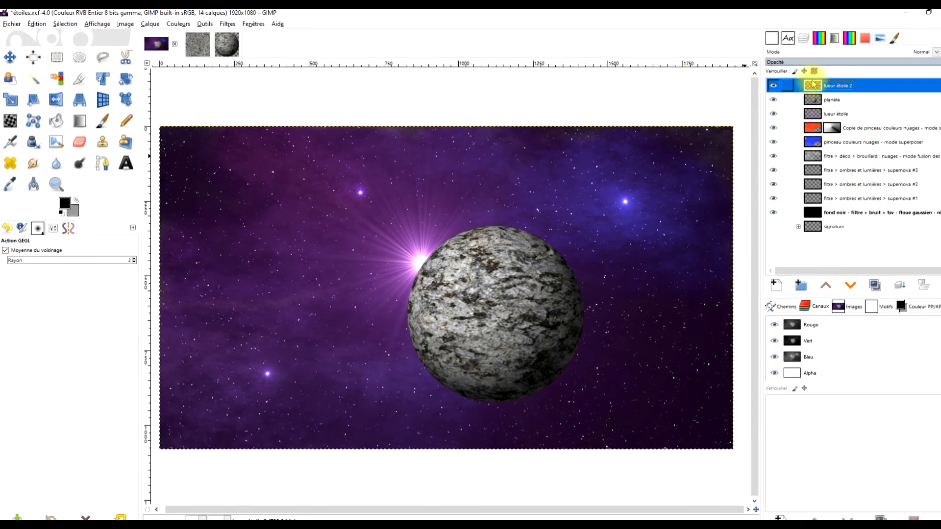
- Start the Gradient Flare (Éblouissement graduel) filter on the lueur étoile 2 layer with the GFlare_101 flare
{"action": "left_click", "coordinate": [227, 24]}
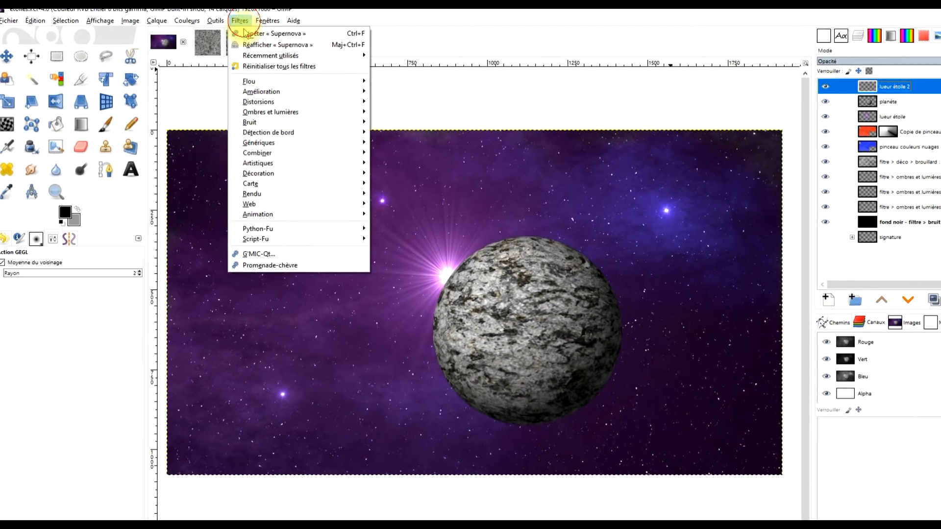
{"action": "mouse_move", "coordinate": [286, 108]}
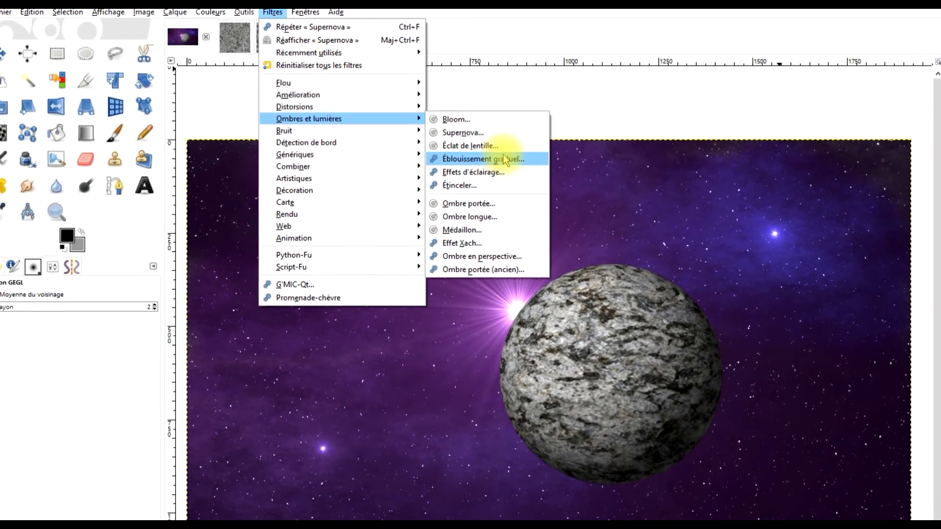
{"action": "left_click", "coordinate": [533, 165]}
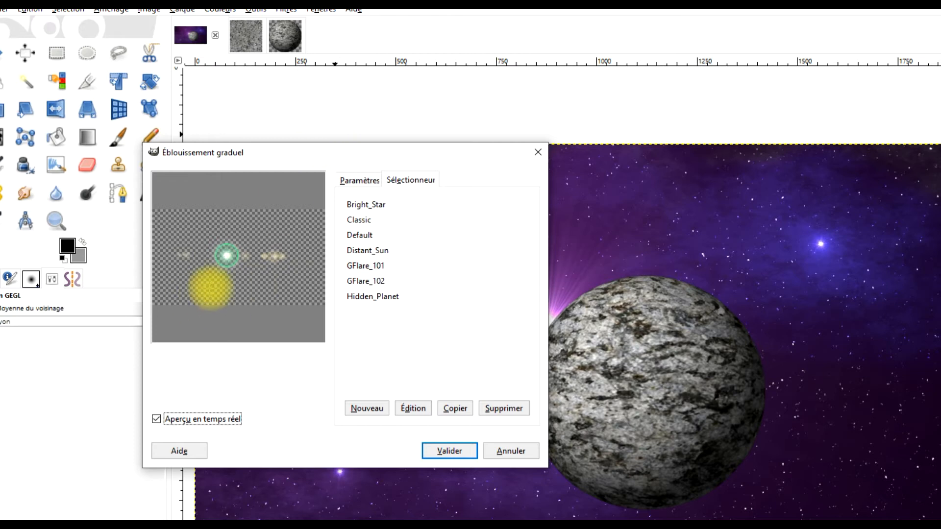
{"action": "left_click", "coordinate": [371, 267]}
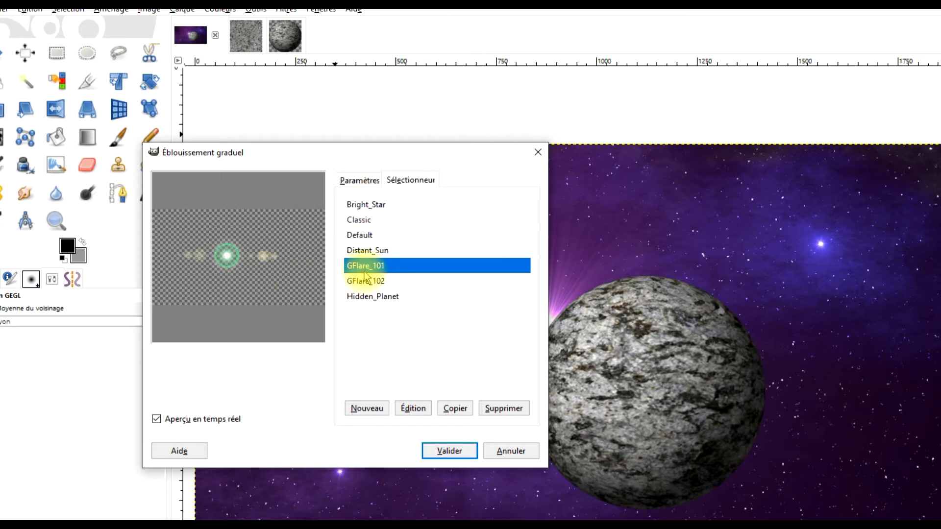
- Set the gradient flare's vector angle to 337.9 and its vector length to 339.1
{"action": "left_click", "coordinate": [359, 181]}
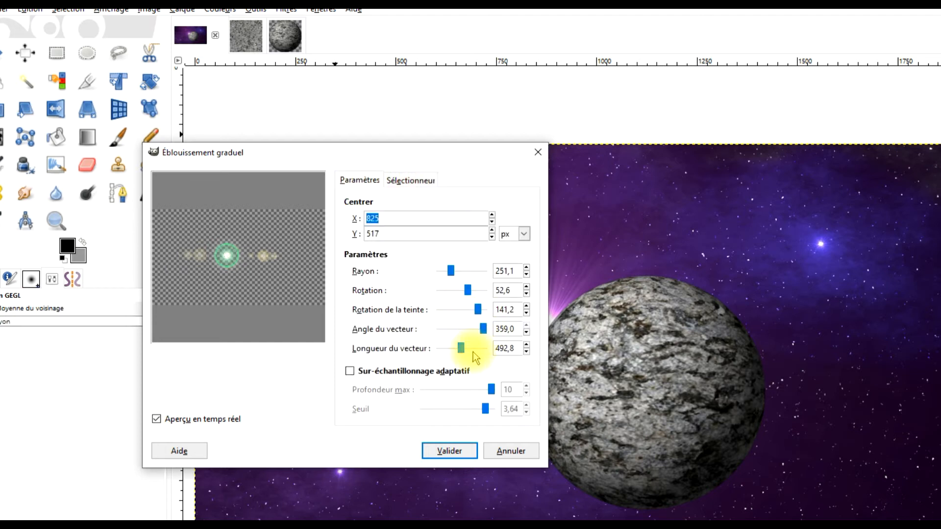
{"action": "left_click_drag", "start_coordinate": [461, 348], "coordinate": [460, 351]}
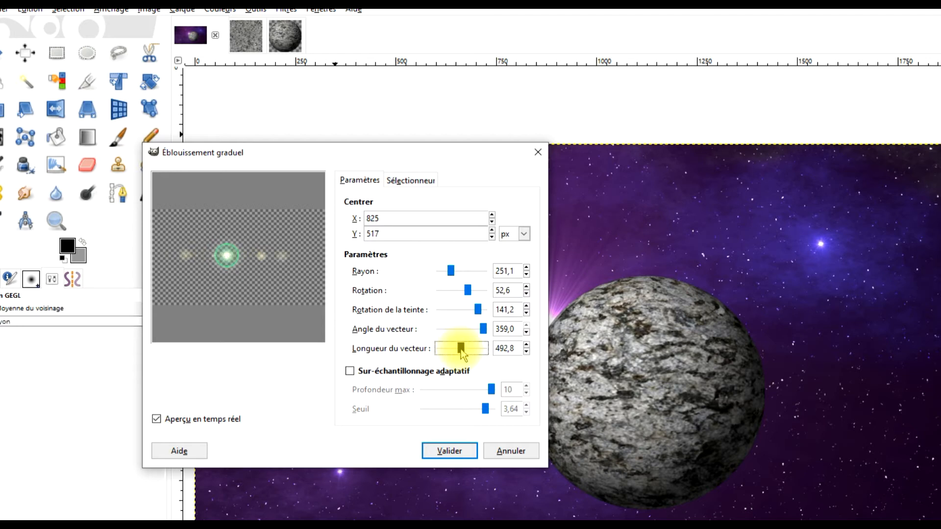
{"action": "left_click", "coordinate": [479, 329]}
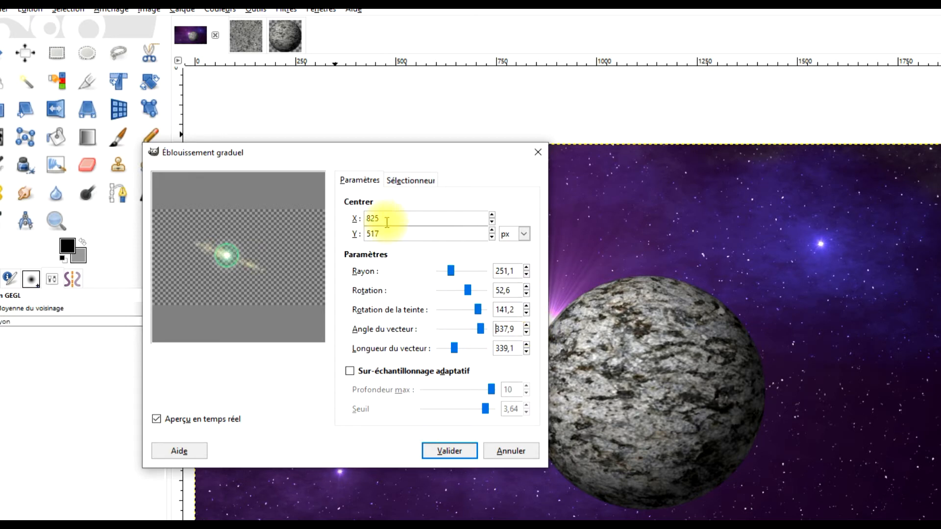
- Centre the gradient flare at X 885, Y 457 px and apply the filter
{"action": "left_click_drag", "start_coordinate": [384, 219], "coordinate": [339, 219]}
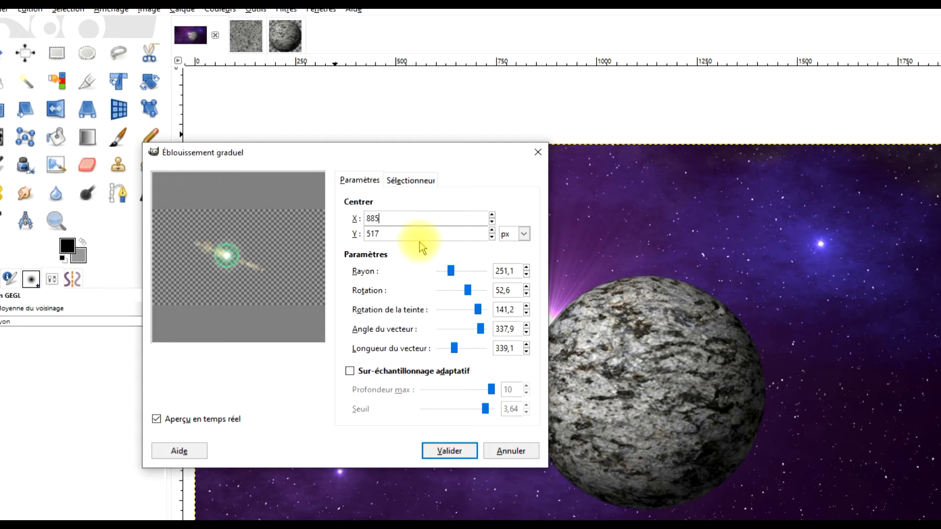
{"action": "left_click_drag", "start_coordinate": [406, 234], "coordinate": [326, 235]}
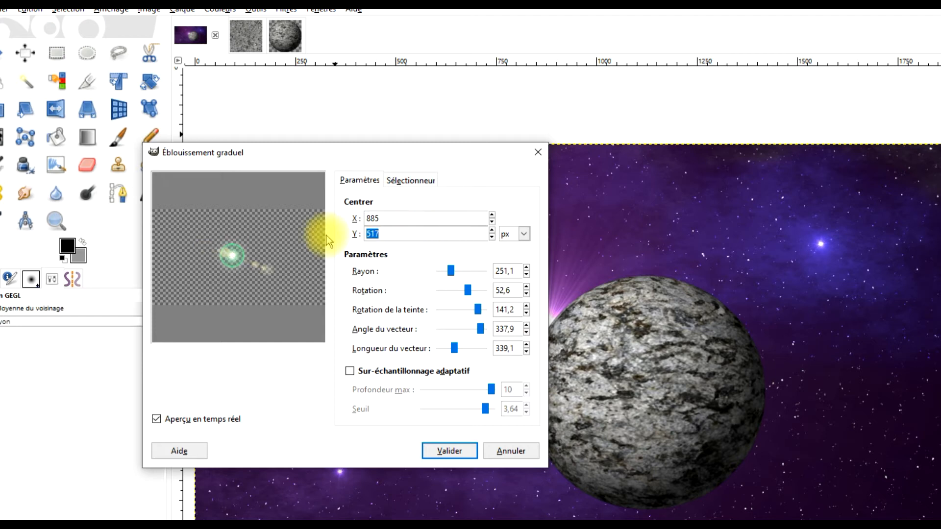
{"action": "type", "text": "457"}
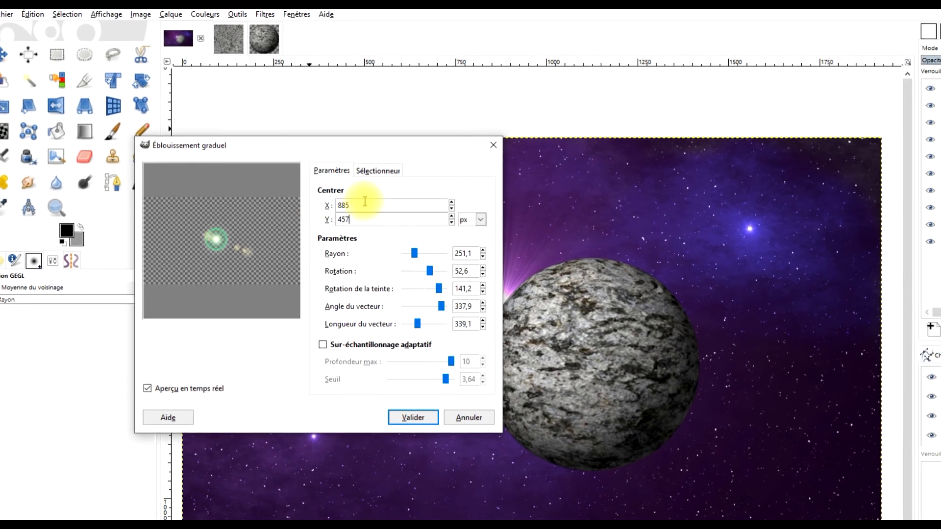
{"action": "left_click", "coordinate": [399, 218]}
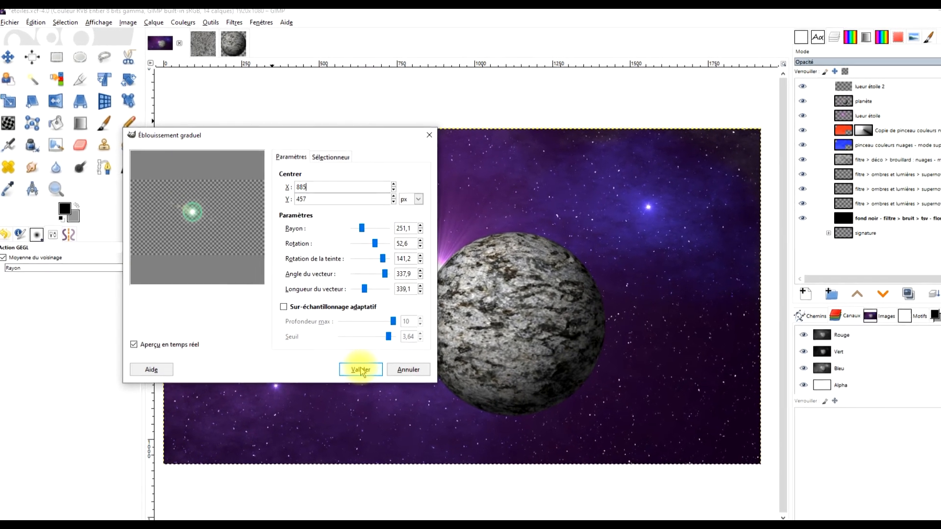
{"action": "left_click", "coordinate": [398, 403]}
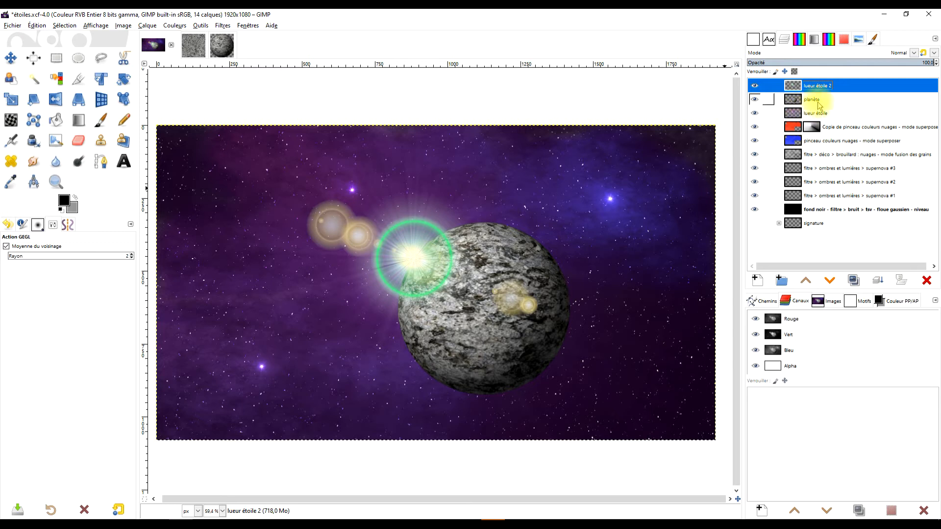
- Start a Hue-Saturation adjustment on the lueur étoile 2 layer and shift the green hue to 141.2
{"action": "left_click", "coordinate": [223, 25]}
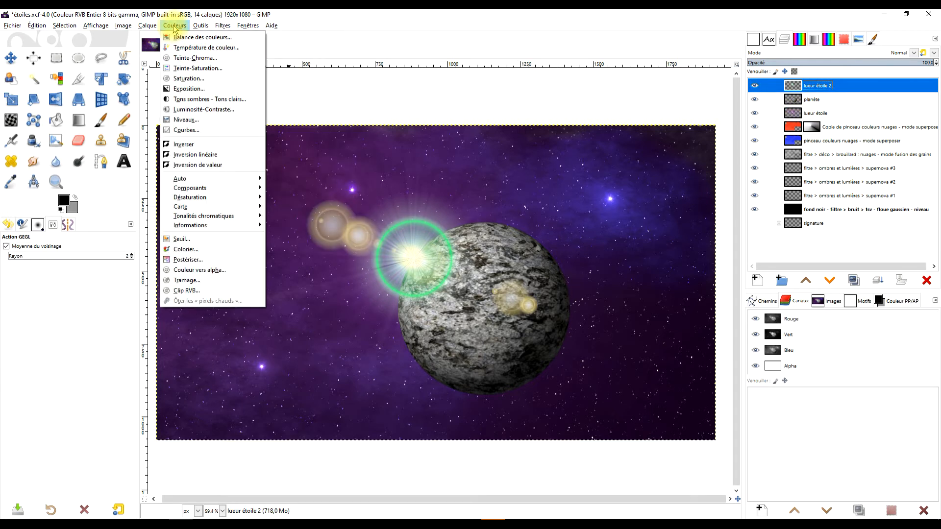
{"action": "left_click", "coordinate": [202, 68]}
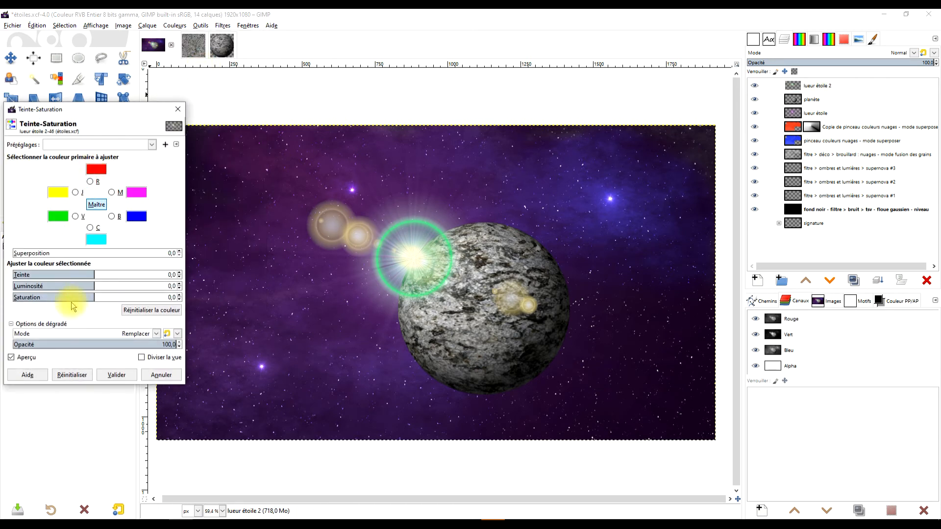
{"action": "left_click", "coordinate": [76, 217]}
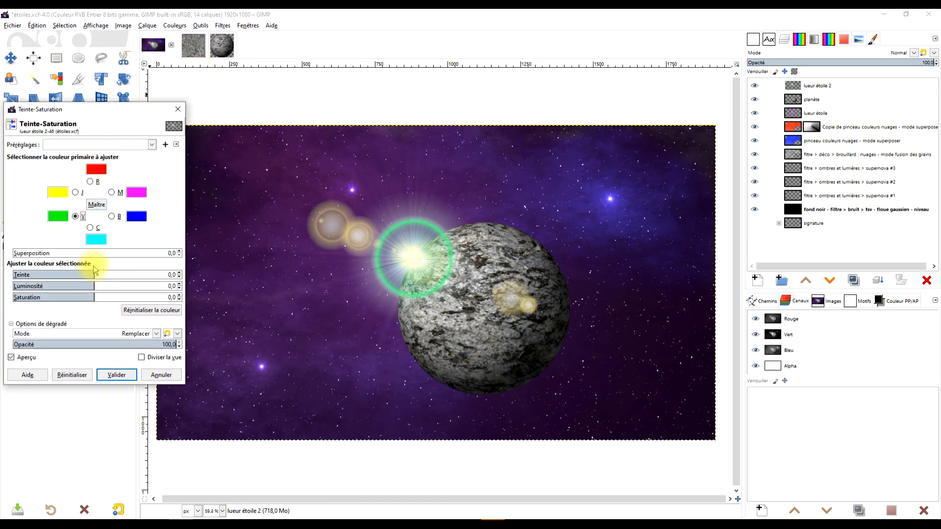
{"action": "left_click_drag", "start_coordinate": [92, 272], "coordinate": [158, 276]}
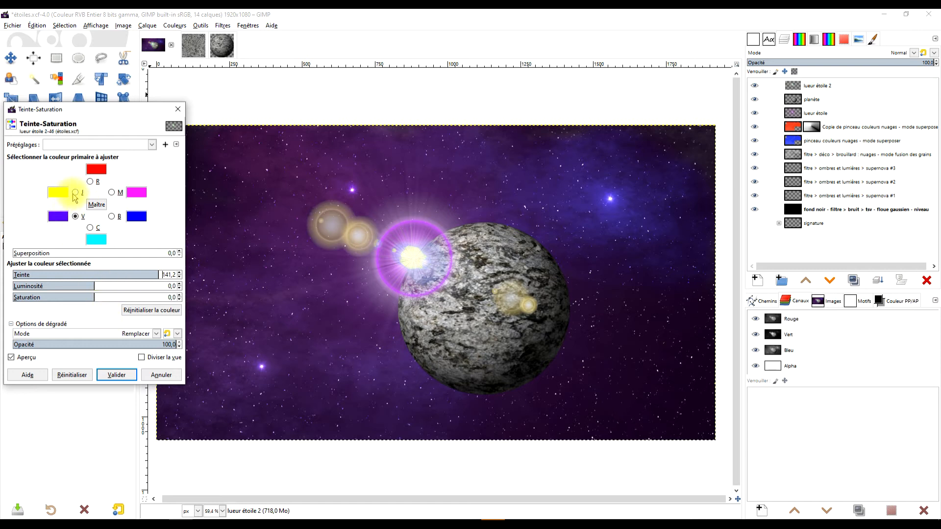
- Adjust the flare's yellow to hue 180, lightness 1.2 and saturation -57.5, and apply the Hue-Saturation adjustment
{"action": "left_click", "coordinate": [75, 193]}
{"action": "left_click", "coordinate": [112, 275]}
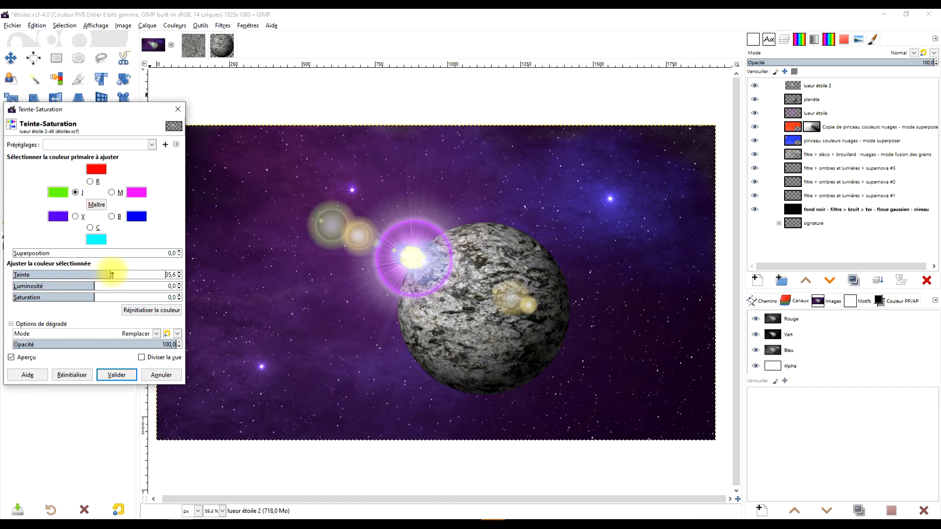
{"action": "left_click_drag", "start_coordinate": [115, 275], "coordinate": [205, 273]}
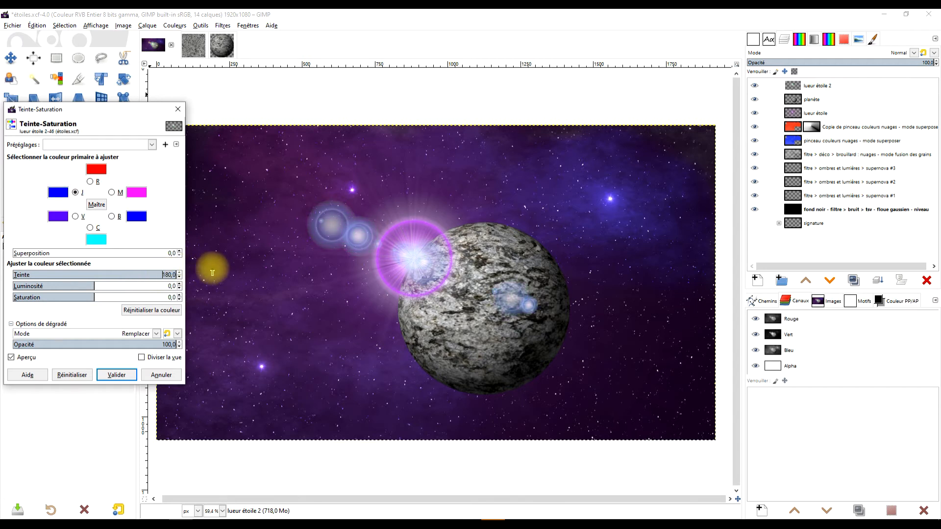
{"action": "left_click", "coordinate": [94, 285]}
{"action": "left_click_drag", "start_coordinate": [94, 285], "coordinate": [49, 298]}
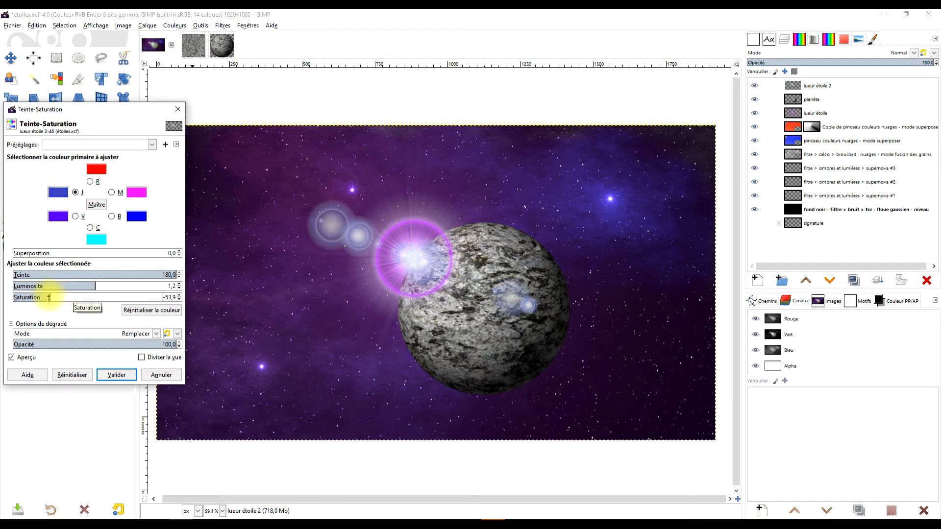
{"action": "left_click", "coordinate": [118, 374]}
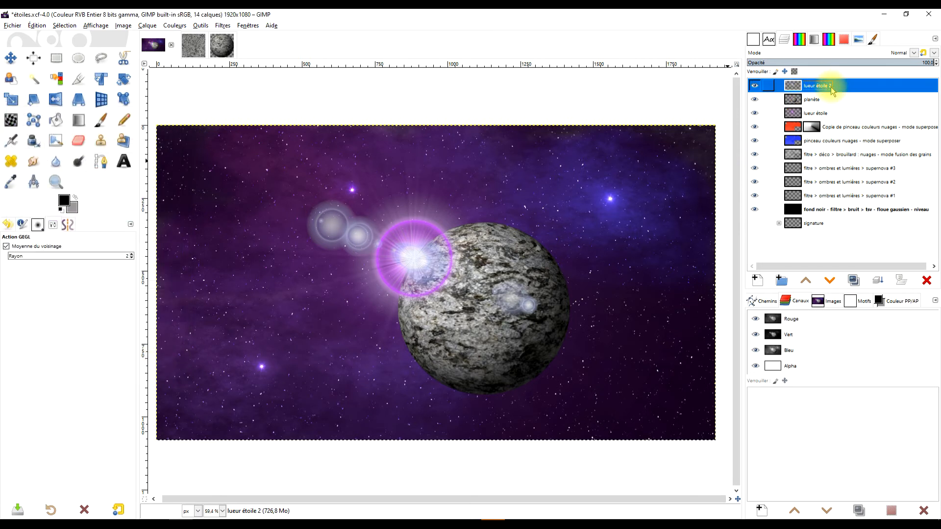
- Set the lueur étoile 2 layer's blend mode to Superposer
{"action": "left_click", "coordinate": [914, 52]}
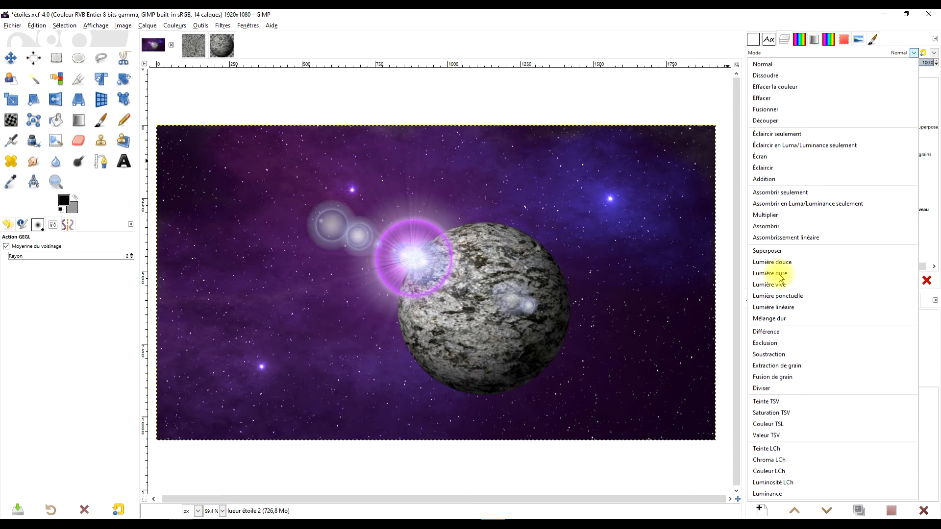
{"action": "left_click", "coordinate": [772, 251]}
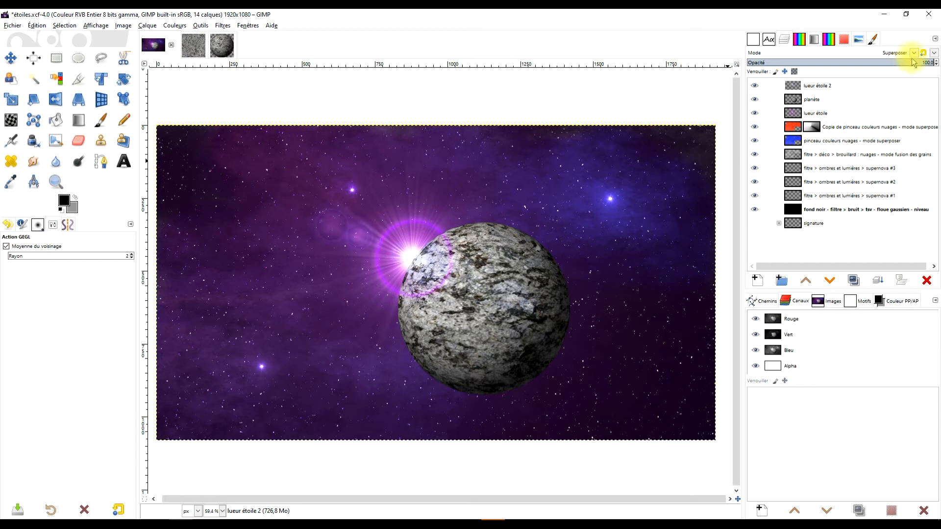
{"action": "left_click", "coordinate": [827, 114]}
{"action": "left_click", "coordinate": [840, 98]}
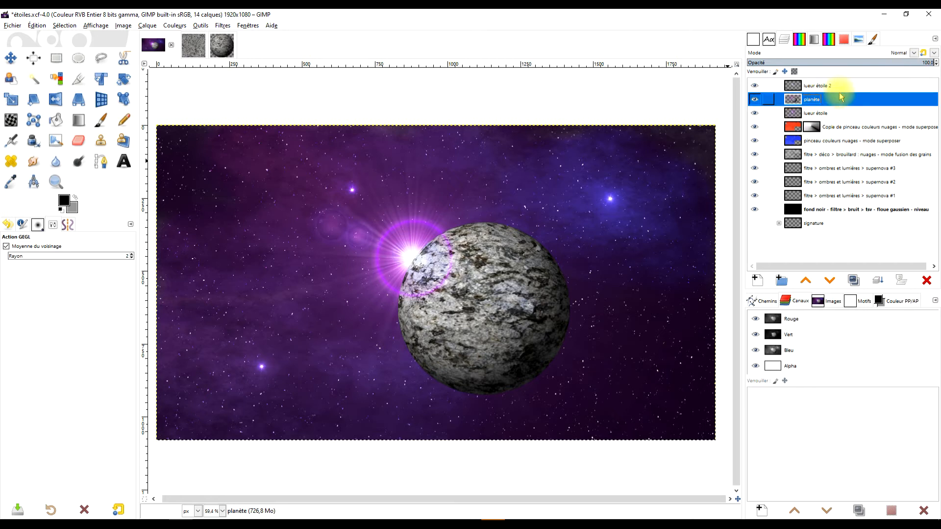
- Add a transparent 1920 × 1080 px layer named ombre directly above the lueur étoile 2 layer
{"action": "left_click", "coordinate": [830, 88]}
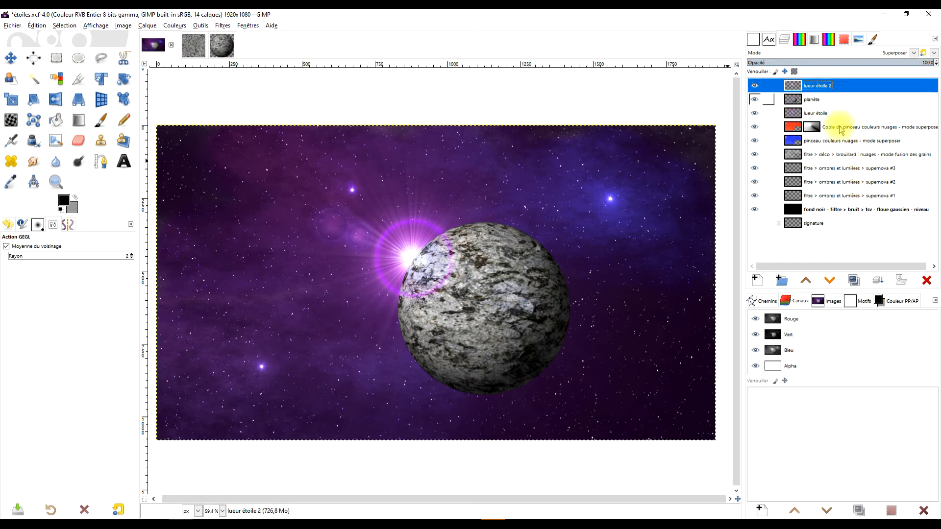
{"action": "left_click", "coordinate": [758, 281]}
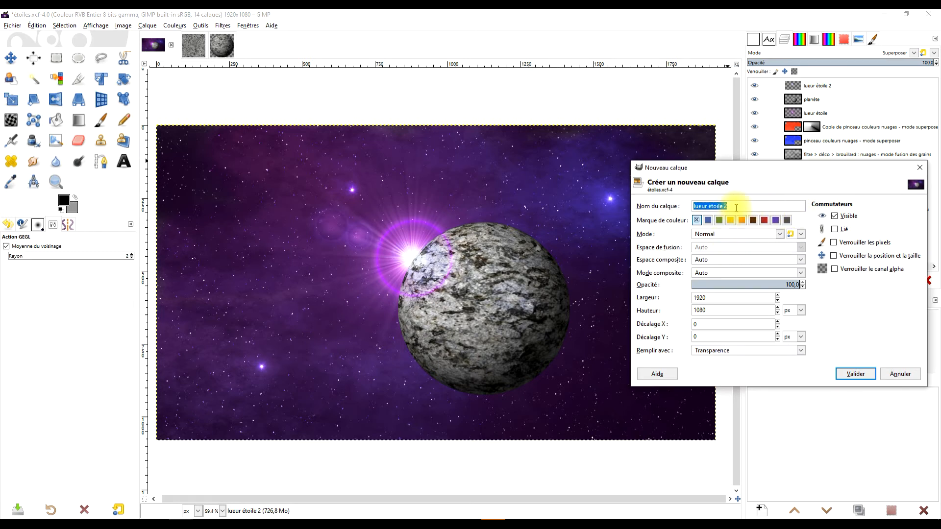
{"action": "type", "text": "ombr"}
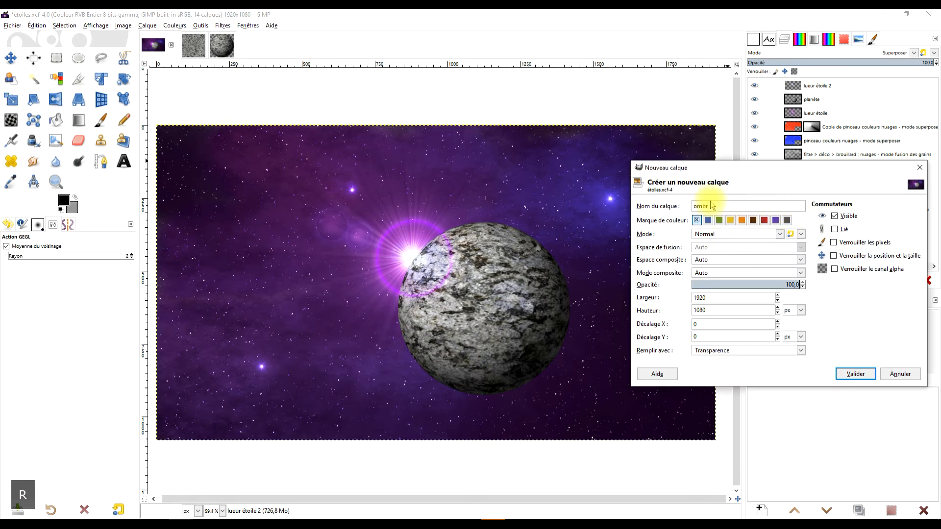
{"action": "type", "text": "e"}
{"action": "key", "text": "Return"}
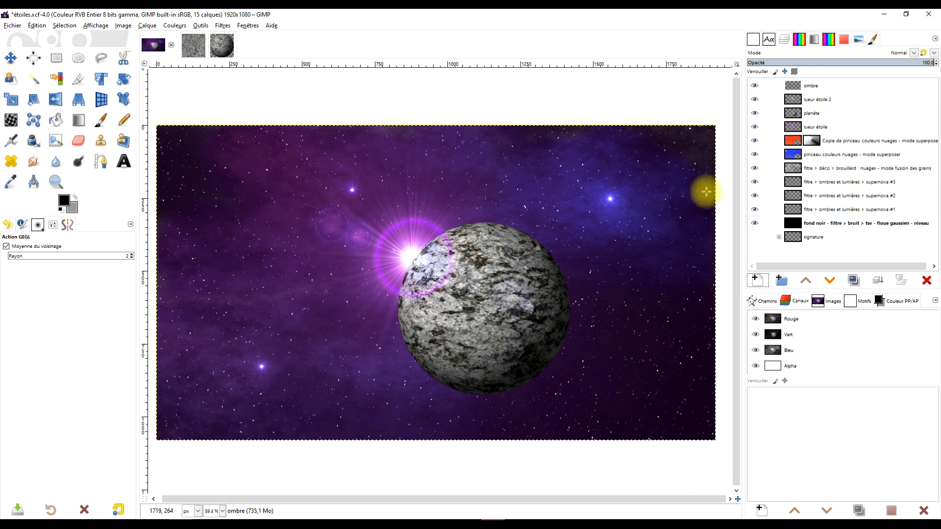
- Select the planet's outline from the planète layer's alpha and fill it with black on the ombre layer
{"action": "left_click", "coordinate": [793, 113]}
{"action": "right_click", "coordinate": [793, 114]}
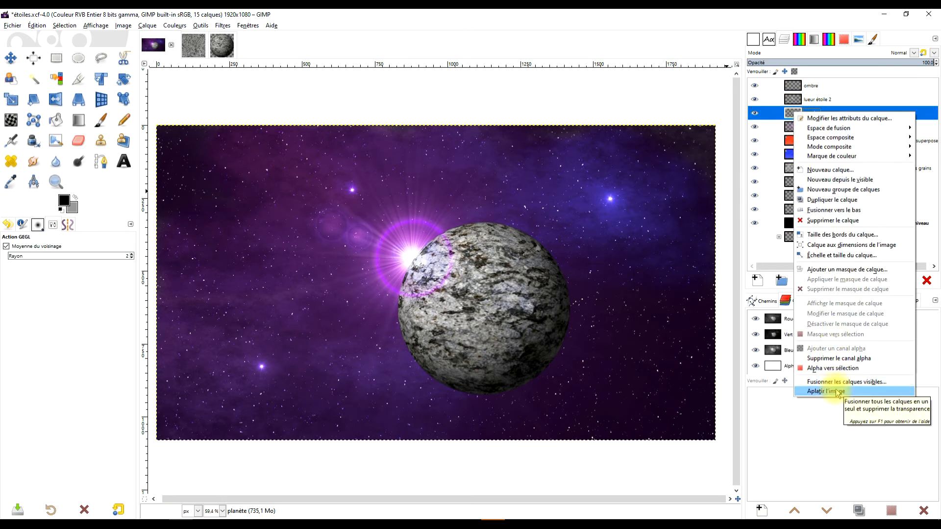
{"action": "left_click", "coordinate": [846, 371]}
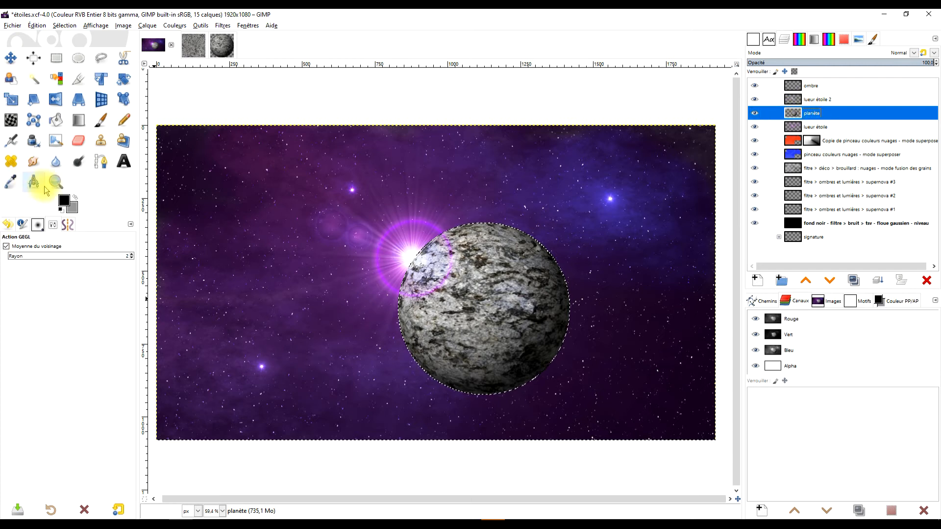
{"action": "left_click", "coordinate": [817, 90]}
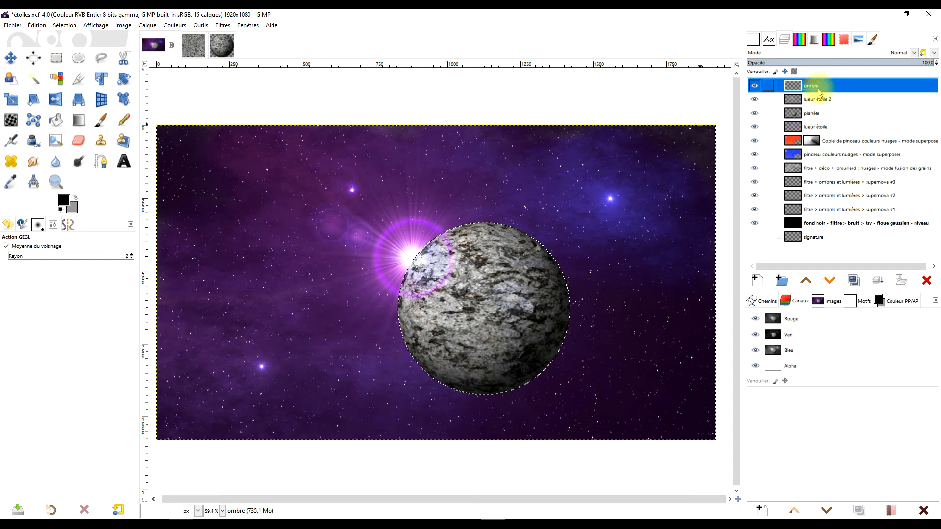
{"action": "left_click_drag", "start_coordinate": [64, 202], "coordinate": [534, 225]}
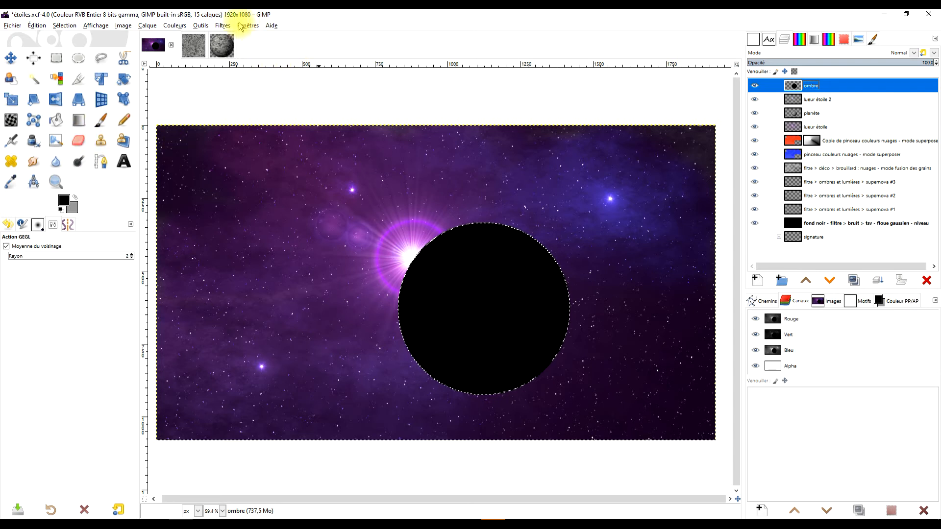
- Erase the star-facing part of the ombre layer's black disc with the 324 px Eraser at 36.2 opacity
{"action": "left_click", "coordinate": [102, 119]}
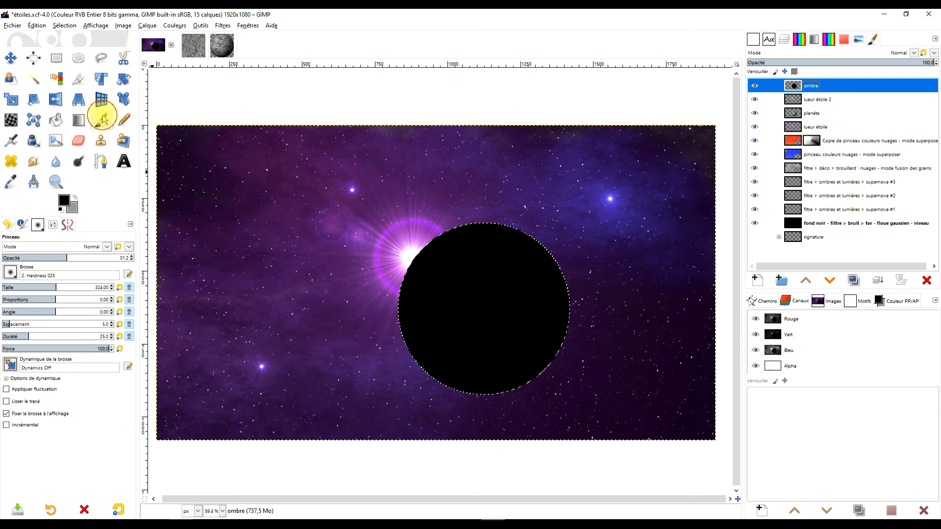
{"action": "left_click", "coordinate": [80, 143]}
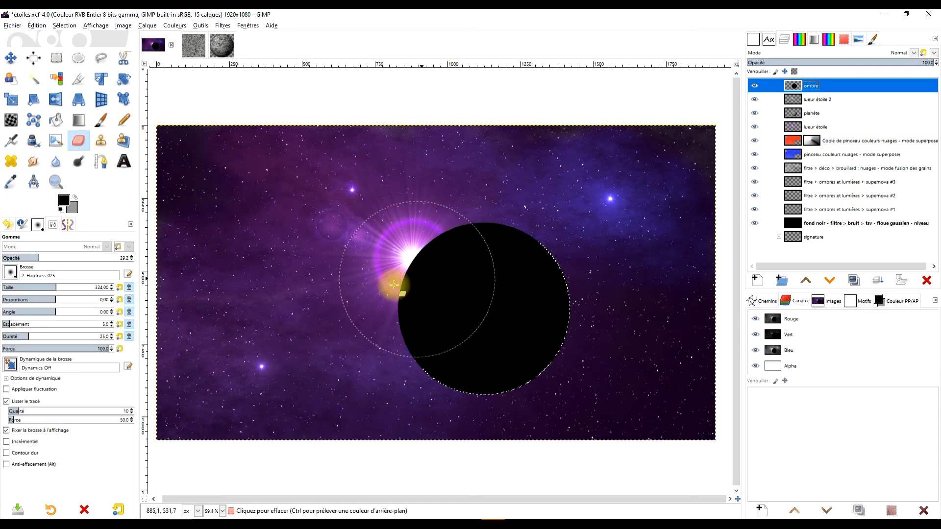
{"action": "left_click", "coordinate": [48, 257]}
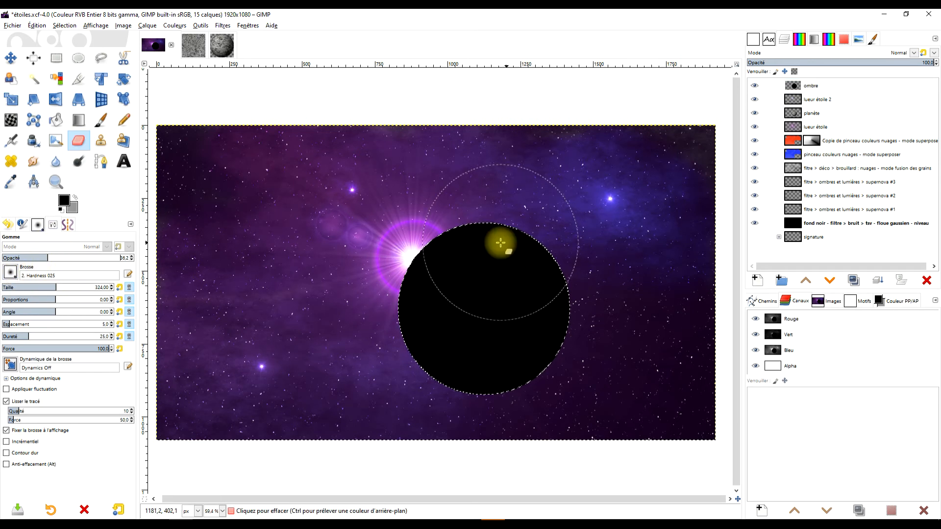
{"action": "left_click", "coordinate": [795, 87]}
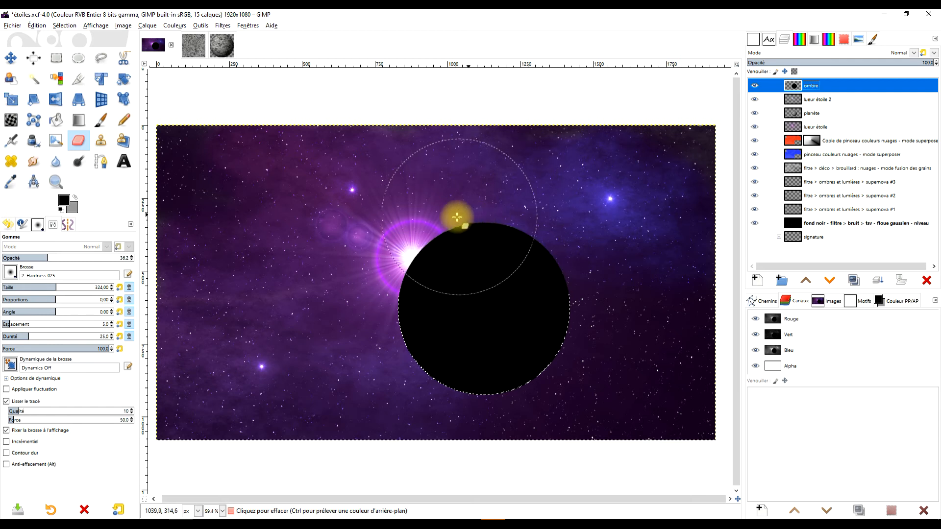
{"action": "left_click_drag", "start_coordinate": [462, 215], "coordinate": [430, 243]}
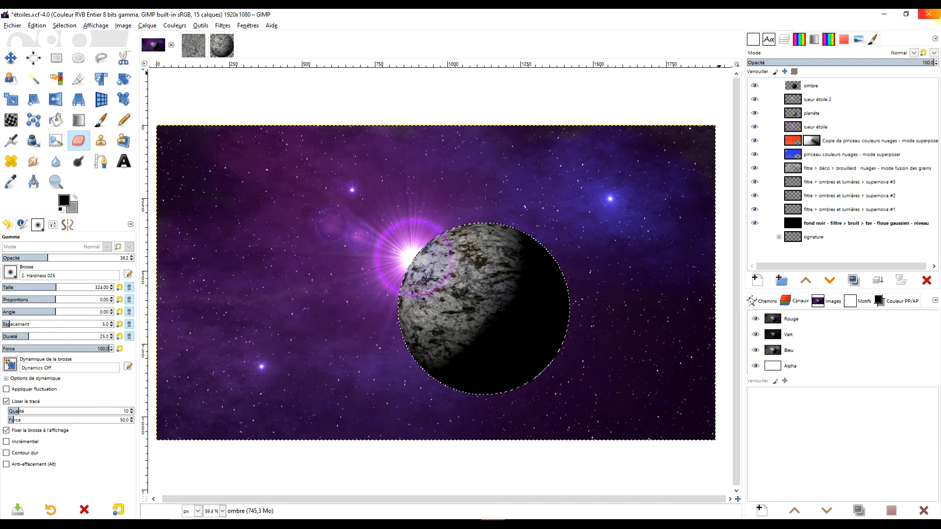
- Set the ombre layer's blend mode to Multiplier and lower its opacity slightly
{"action": "left_click", "coordinate": [914, 53]}
{"action": "left_click", "coordinate": [778, 218]}
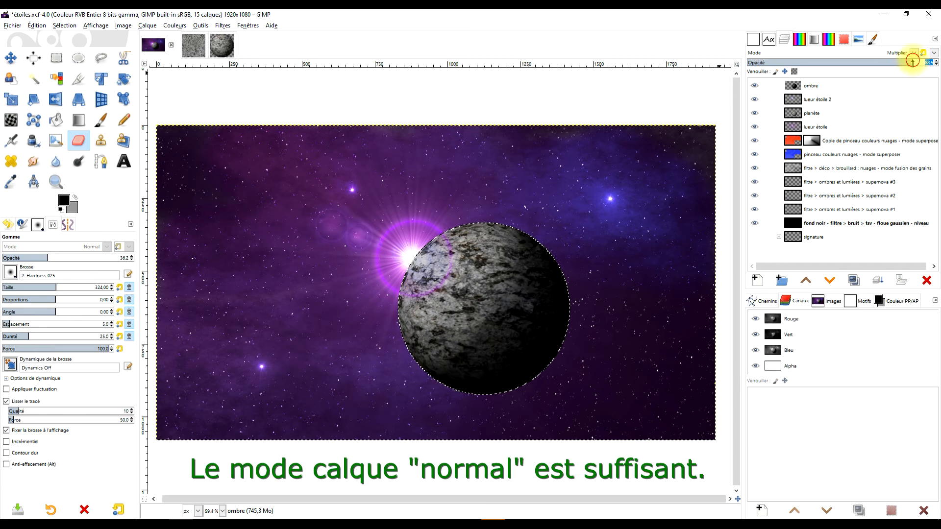
{"action": "left_click_drag", "start_coordinate": [923, 63], "coordinate": [916, 64]}
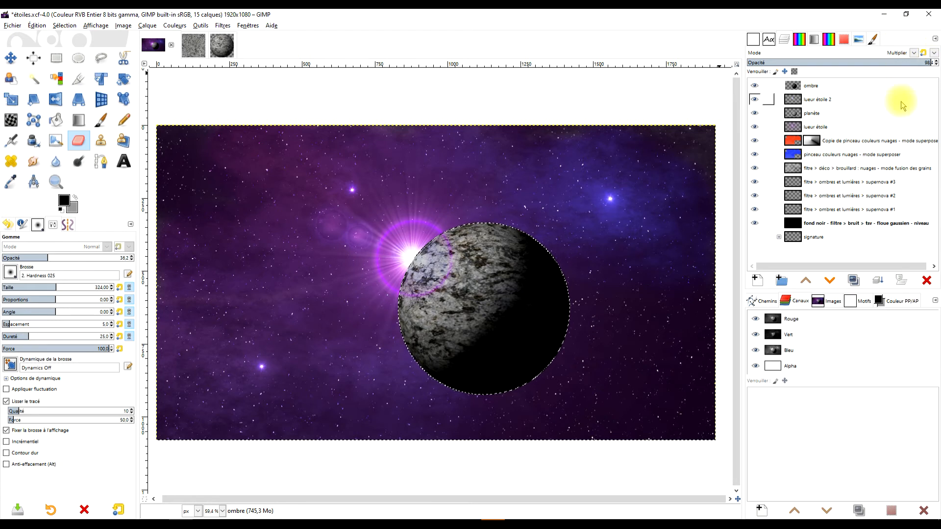
{"action": "left_click", "coordinate": [862, 101]}
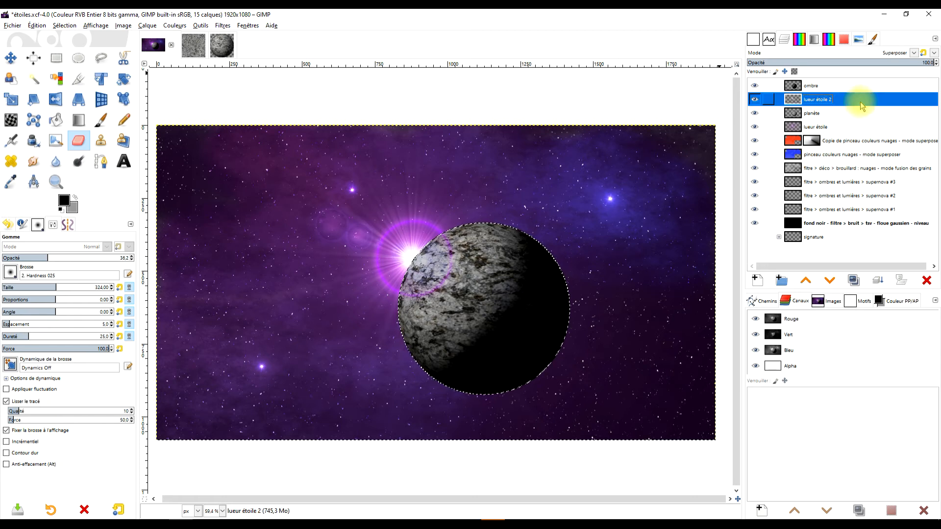
{"action": "left_click", "coordinate": [820, 117]}
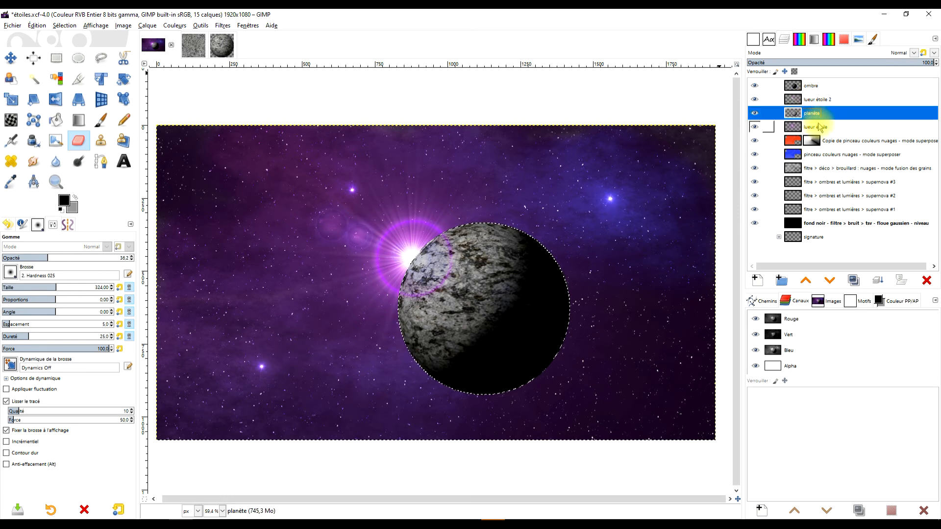
{"action": "left_click", "coordinate": [820, 127]}
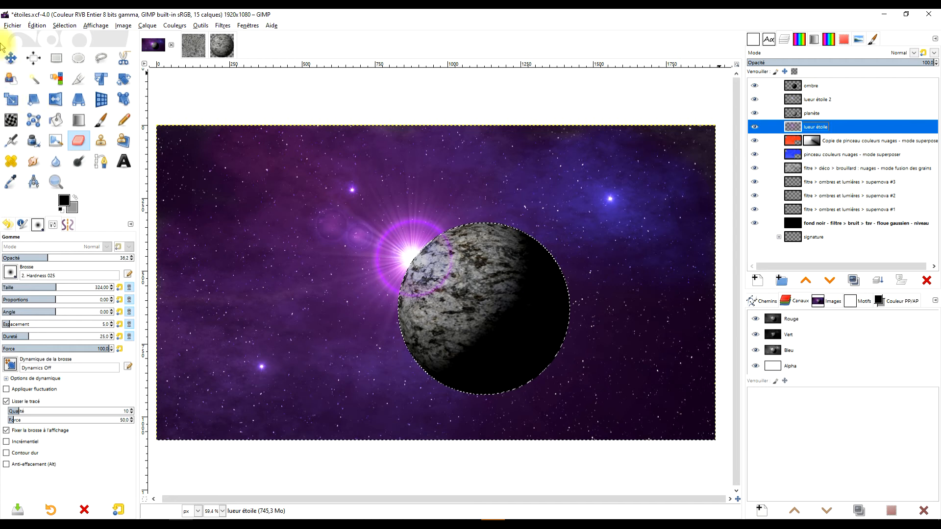
- Clear the planet-shaped selection with the Rectangle Select tool
{"action": "left_click", "coordinate": [57, 63]}
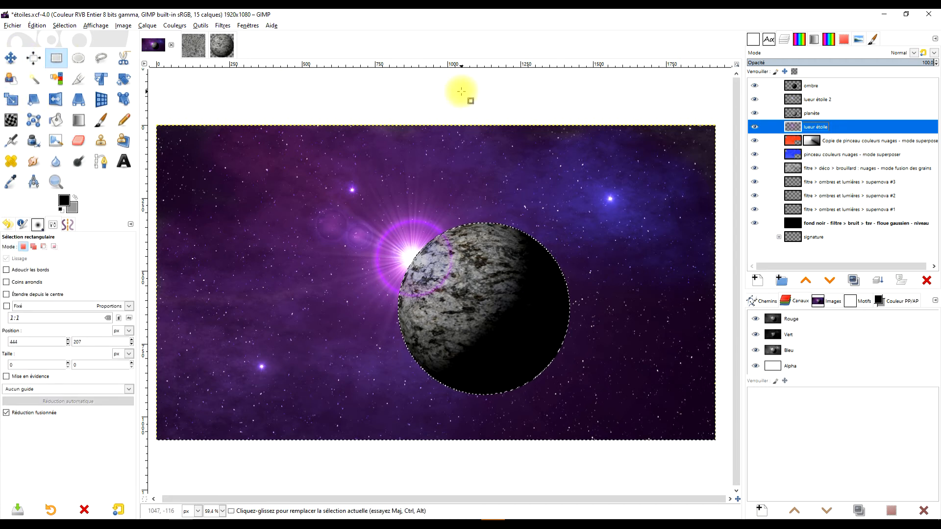
{"action": "left_click", "coordinate": [832, 101]}
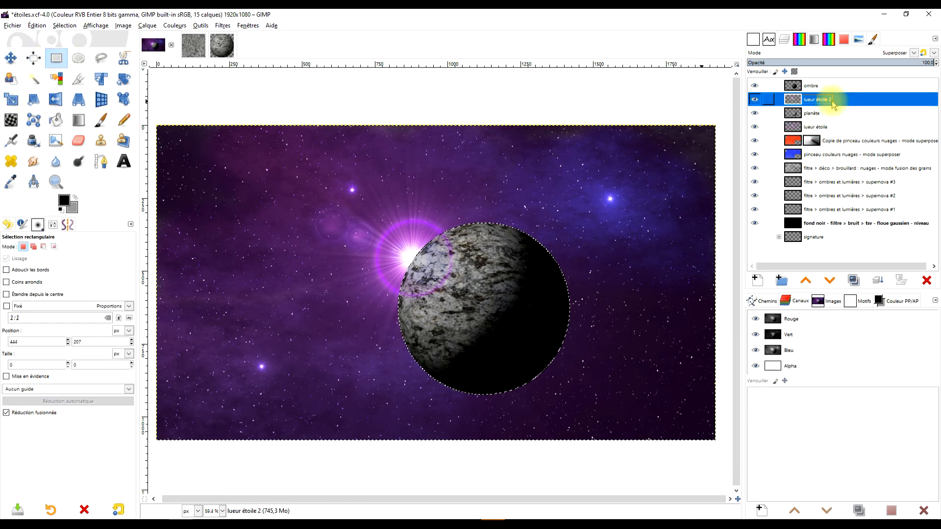
{"action": "left_click", "coordinate": [903, 63]}
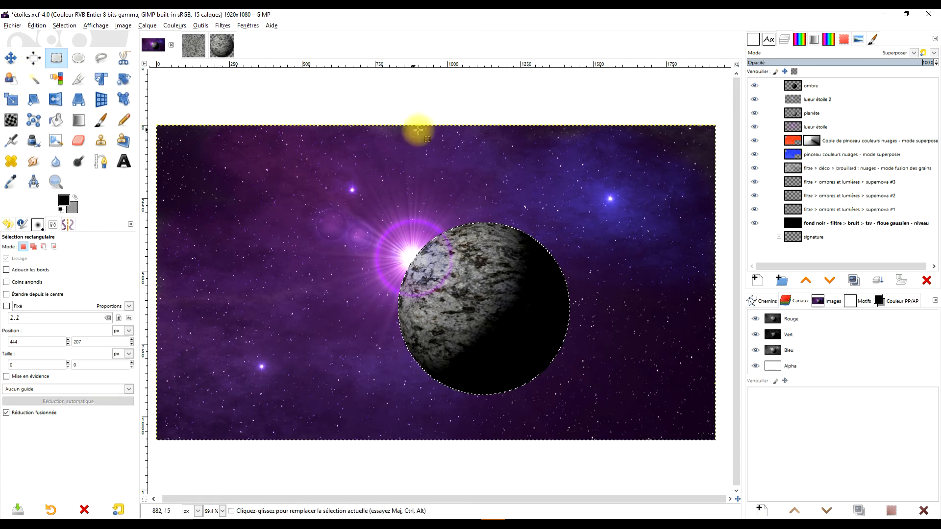
{"action": "left_click", "coordinate": [358, 94]}
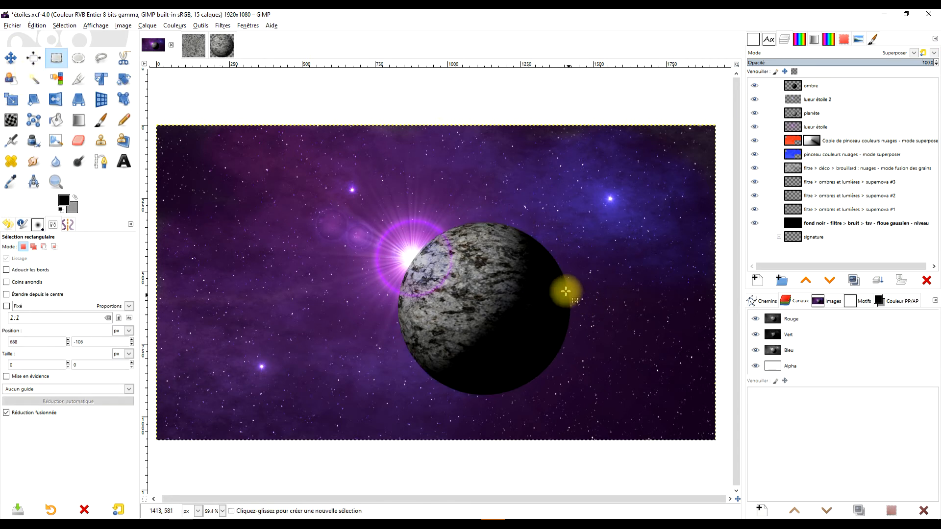
- Soften the ombre layer's edge along the planet's upper-right rim with the Blur tool at size 324
{"action": "scroll", "coordinate": [550, 276], "scroll_direction": "up", "scroll_amount": 5}
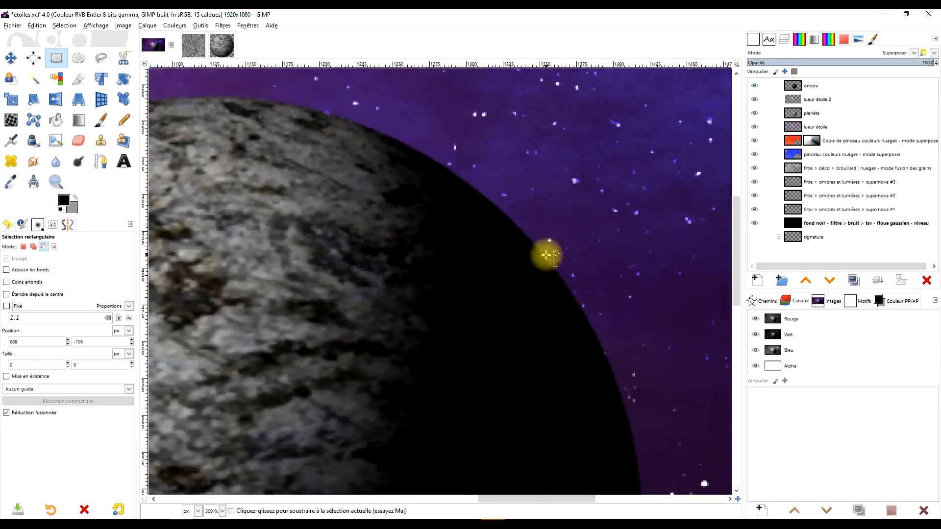
{"action": "left_click", "coordinate": [816, 88]}
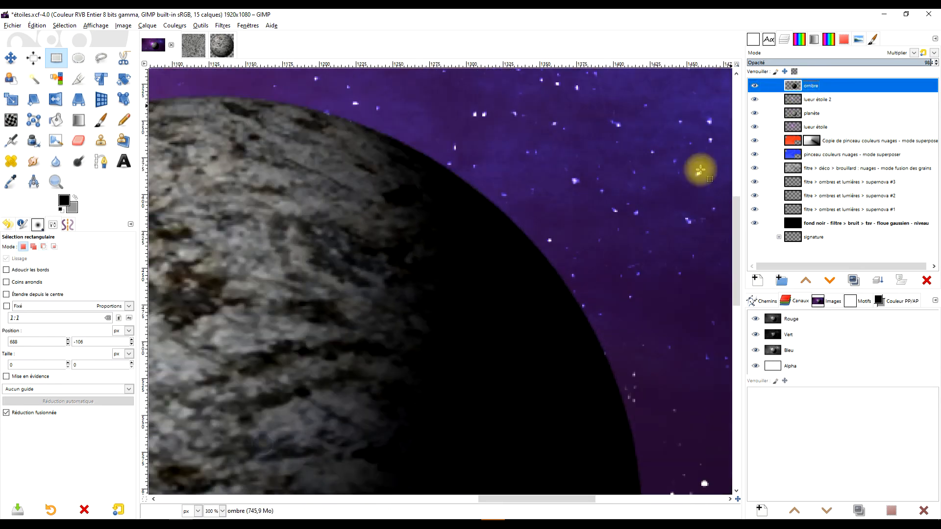
{"action": "left_click", "coordinate": [56, 162]}
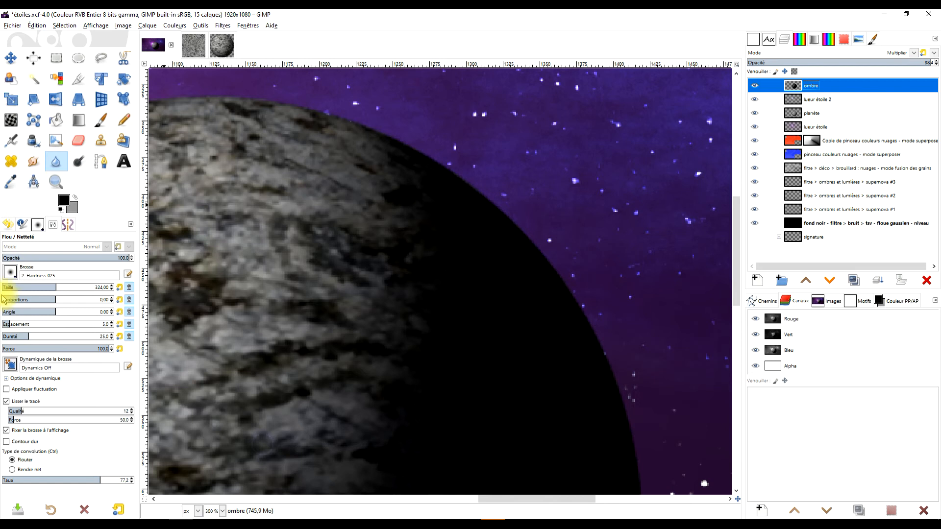
{"action": "mouse_move", "coordinate": [493, 212]}
{"action": "left_mouse_down"}
{"action": "mouse_move", "coordinate": [542, 263]}
{"action": "mouse_move", "coordinate": [490, 211]}
{"action": "left_mouse_up"}
{"action": "left_click_drag", "start_coordinate": [561, 294], "coordinate": [546, 260]}
{"action": "left_click_drag", "start_coordinate": [611, 304], "coordinate": [558, 193]}
{"action": "left_click_drag", "start_coordinate": [500, 176], "coordinate": [600, 346]}
{"action": "left_click_drag", "start_coordinate": [612, 353], "coordinate": [591, 243]}
{"action": "left_click_drag", "start_coordinate": [532, 170], "coordinate": [569, 266]}
- Blur the planète layer's rim along the planet's right side and upper edge
{"action": "left_click", "coordinate": [824, 114]}
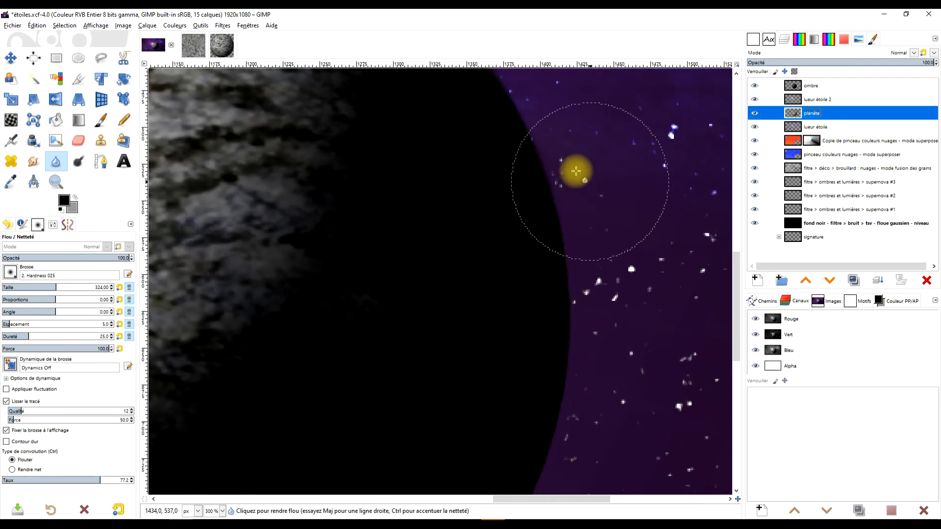
{"action": "left_click_drag", "start_coordinate": [472, 157], "coordinate": [597, 413]}
{"action": "left_click_drag", "start_coordinate": [498, 243], "coordinate": [567, 348]}
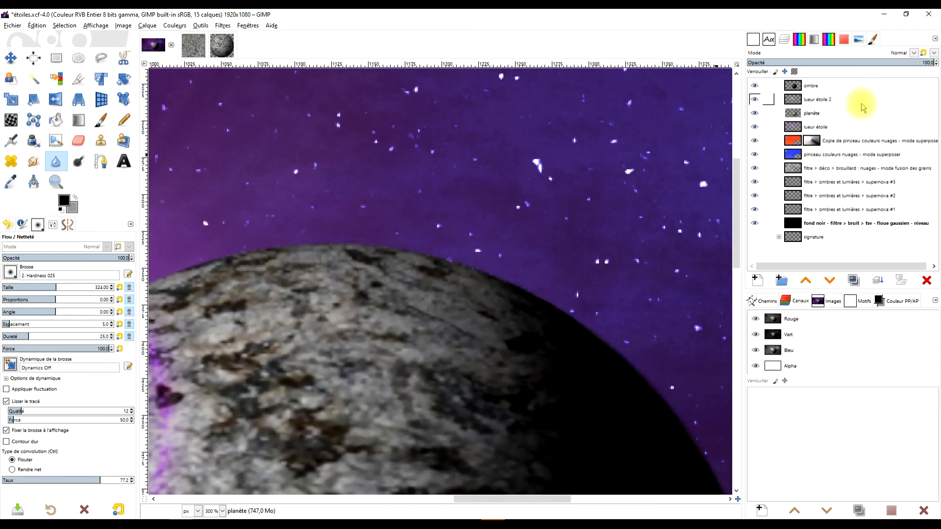
{"action": "left_click", "coordinate": [838, 114]}
{"action": "left_click_drag", "start_coordinate": [490, 283], "coordinate": [390, 254]}
{"action": "left_click_drag", "start_coordinate": [295, 297], "coordinate": [423, 299]}
{"action": "mouse_move", "coordinate": [463, 255]}
{"action": "left_mouse_down"}
{"action": "mouse_move", "coordinate": [488, 244]}
{"action": "mouse_move", "coordinate": [352, 261]}
{"action": "mouse_move", "coordinate": [275, 289]}
{"action": "mouse_move", "coordinate": [276, 308]}
{"action": "mouse_move", "coordinate": [344, 290]}
{"action": "mouse_move", "coordinate": [475, 211]}
{"action": "mouse_move", "coordinate": [487, 185]}
{"action": "mouse_move", "coordinate": [427, 225]}
{"action": "left_mouse_up"}
{"action": "left_click_drag", "start_coordinate": [424, 277], "coordinate": [458, 226]}
{"action": "left_click_drag", "start_coordinate": [447, 192], "coordinate": [395, 226]}
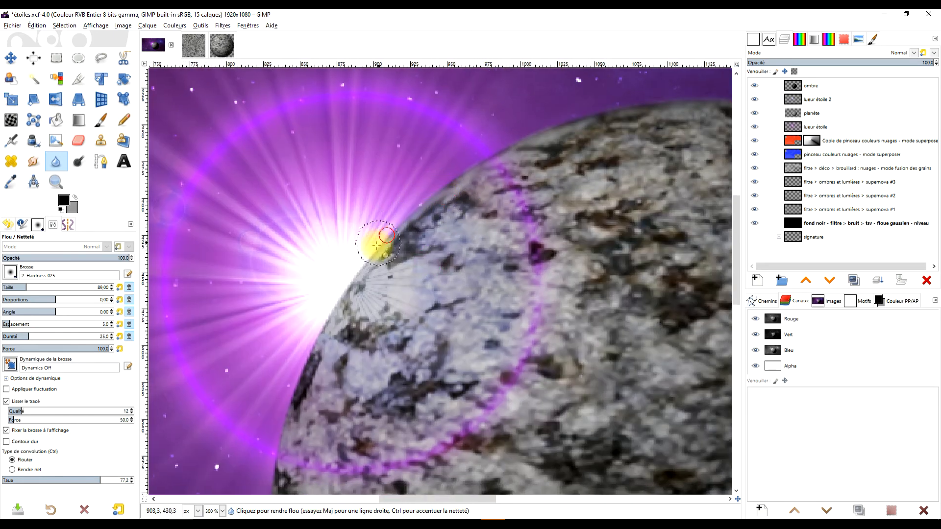
- Blur the planète layer's rim from the bright star down the left side and along the bottom, using an 89 px brush
{"action": "left_click_drag", "start_coordinate": [359, 275], "coordinate": [338, 306]}
{"action": "left_click_drag", "start_coordinate": [399, 334], "coordinate": [433, 207]}
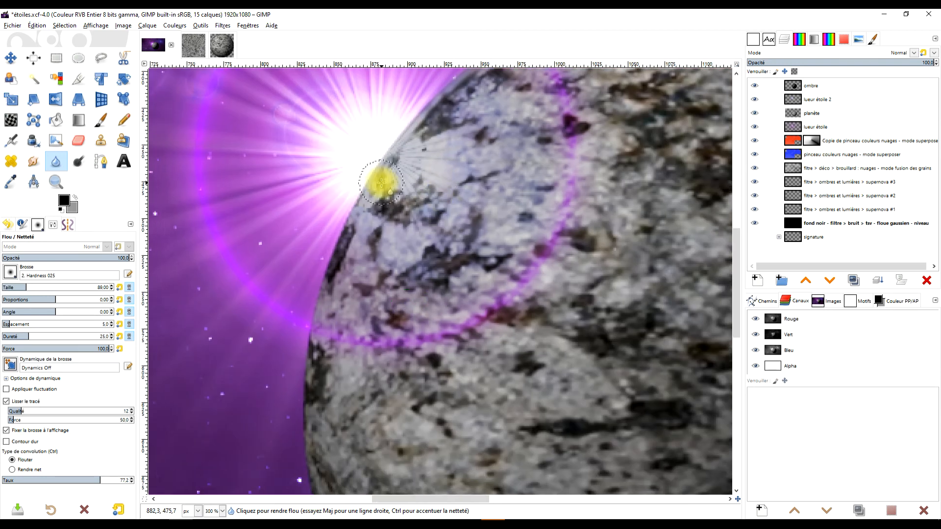
{"action": "mouse_move", "coordinate": [378, 170]}
{"action": "left_mouse_down"}
{"action": "mouse_move", "coordinate": [342, 221]}
{"action": "mouse_move", "coordinate": [316, 317]}
{"action": "left_mouse_up"}
{"action": "mouse_move", "coordinate": [402, 354]}
{"action": "left_mouse_down"}
{"action": "mouse_move", "coordinate": [460, 242]}
{"action": "mouse_move", "coordinate": [474, 178]}
{"action": "left_mouse_up"}
{"action": "mouse_move", "coordinate": [383, 177]}
{"action": "left_mouse_down"}
{"action": "mouse_move", "coordinate": [366, 198]}
{"action": "mouse_move", "coordinate": [366, 314]}
{"action": "left_mouse_up"}
{"action": "left_click_drag", "start_coordinate": [459, 330], "coordinate": [457, 158]}
{"action": "left_click_drag", "start_coordinate": [370, 143], "coordinate": [394, 250]}
{"action": "left_click_drag", "start_coordinate": [544, 297], "coordinate": [488, 214]}
{"action": "left_click_drag", "start_coordinate": [332, 167], "coordinate": [405, 284]}
{"action": "left_click_drag", "start_coordinate": [480, 308], "coordinate": [449, 219]}
{"action": "left_click_drag", "start_coordinate": [364, 180], "coordinate": [423, 240]}
{"action": "left_click_drag", "start_coordinate": [510, 273], "coordinate": [456, 214]}
{"action": "mouse_move", "coordinate": [363, 185]}
{"action": "left_mouse_down"}
{"action": "mouse_move", "coordinate": [416, 225]}
{"action": "mouse_move", "coordinate": [462, 238]}
{"action": "left_mouse_up"}
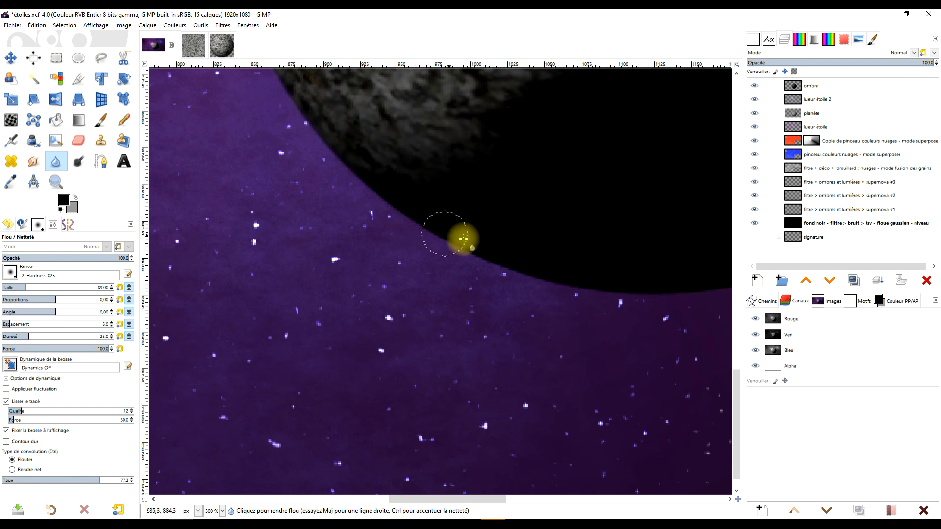
{"action": "left_click_drag", "start_coordinate": [524, 240], "coordinate": [442, 213]}
{"action": "mouse_move", "coordinate": [372, 206]}
{"action": "left_mouse_down"}
{"action": "mouse_move", "coordinate": [482, 253]}
{"action": "mouse_move", "coordinate": [648, 264]}
{"action": "left_mouse_up"}
{"action": "left_click_drag", "start_coordinate": [619, 269], "coordinate": [472, 289]}
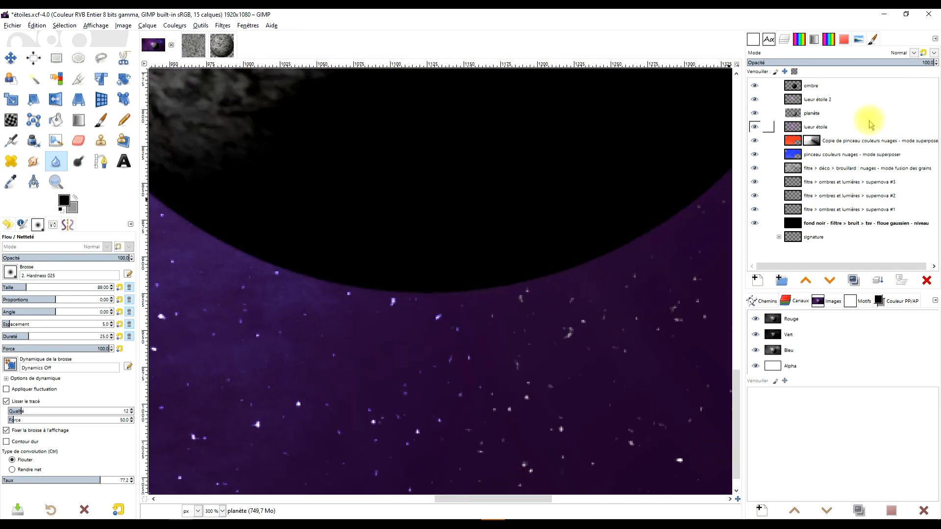
- Blur the ombre layer's edge along the planet's bottom and lower-right rim with the 89 px brush
{"action": "left_click", "coordinate": [822, 91]}
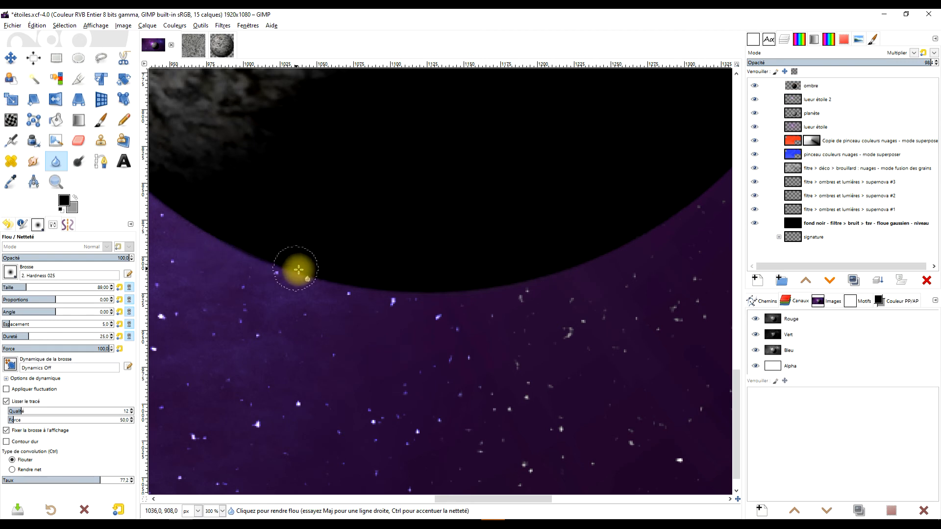
{"action": "mouse_move", "coordinate": [297, 271]}
{"action": "left_mouse_down"}
{"action": "mouse_move", "coordinate": [432, 289]}
{"action": "mouse_move", "coordinate": [423, 282]}
{"action": "mouse_move", "coordinate": [501, 281]}
{"action": "mouse_move", "coordinate": [557, 268]}
{"action": "mouse_move", "coordinate": [631, 228]}
{"action": "left_mouse_up"}
{"action": "left_click_drag", "start_coordinate": [631, 228], "coordinate": [474, 309]}
{"action": "mouse_move", "coordinate": [423, 319]}
{"action": "left_mouse_down"}
{"action": "mouse_move", "coordinate": [462, 311]}
{"action": "mouse_move", "coordinate": [530, 281]}
{"action": "mouse_move", "coordinate": [634, 208]}
{"action": "left_mouse_up"}
{"action": "left_click_drag", "start_coordinate": [634, 208], "coordinate": [540, 308]}
{"action": "mouse_move", "coordinate": [489, 328]}
{"action": "left_mouse_down"}
{"action": "mouse_move", "coordinate": [533, 294]}
{"action": "mouse_move", "coordinate": [604, 215]}
{"action": "mouse_move", "coordinate": [549, 259]}
{"action": "mouse_move", "coordinate": [535, 290]}
{"action": "mouse_move", "coordinate": [574, 236]}
{"action": "mouse_move", "coordinate": [511, 294]}
{"action": "mouse_move", "coordinate": [512, 322]}
{"action": "mouse_move", "coordinate": [517, 307]}
{"action": "mouse_move", "coordinate": [610, 227]}
{"action": "mouse_move", "coordinate": [590, 314]}
{"action": "left_mouse_up"}
{"action": "mouse_move", "coordinate": [510, 351]}
{"action": "left_mouse_down"}
{"action": "mouse_move", "coordinate": [539, 337]}
{"action": "mouse_move", "coordinate": [592, 244]}
{"action": "left_mouse_up"}
{"action": "mouse_move", "coordinate": [495, 279]}
{"action": "left_mouse_down"}
{"action": "mouse_move", "coordinate": [545, 333]}
{"action": "mouse_move", "coordinate": [513, 367]}
{"action": "mouse_move", "coordinate": [506, 350]}
{"action": "mouse_move", "coordinate": [526, 352]}
{"action": "mouse_move", "coordinate": [496, 385]}
{"action": "mouse_move", "coordinate": [616, 312]}
{"action": "mouse_move", "coordinate": [501, 358]}
{"action": "mouse_move", "coordinate": [526, 343]}
{"action": "mouse_move", "coordinate": [538, 349]}
{"action": "mouse_move", "coordinate": [534, 321]}
{"action": "mouse_move", "coordinate": [544, 325]}
{"action": "mouse_move", "coordinate": [521, 326]}
{"action": "left_mouse_up"}
- Smudge the ombre layer's edge along the planet's right rim with a 222 px Smudge brush
{"action": "left_click", "coordinate": [33, 162]}
{"action": "left_click", "coordinate": [44, 287]}
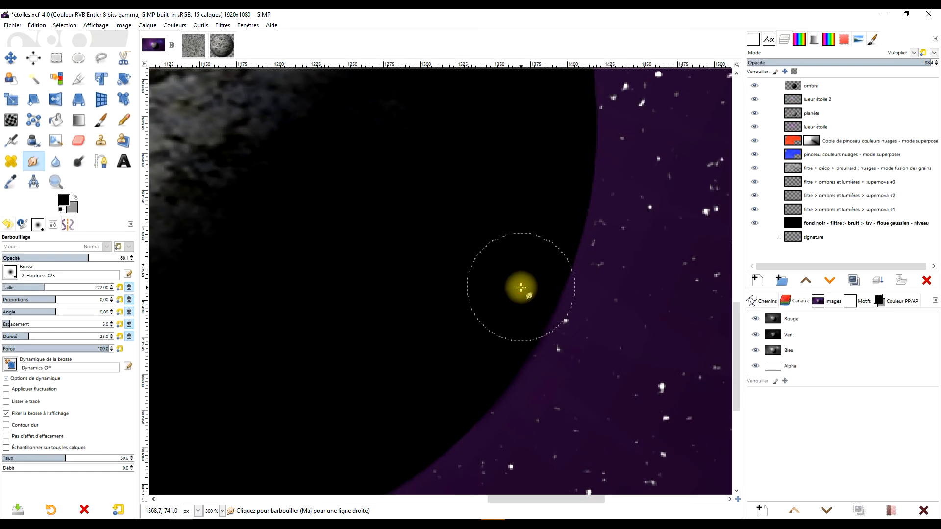
{"action": "scroll", "coordinate": [539, 279], "scroll_direction": "up", "scroll_amount": 3}
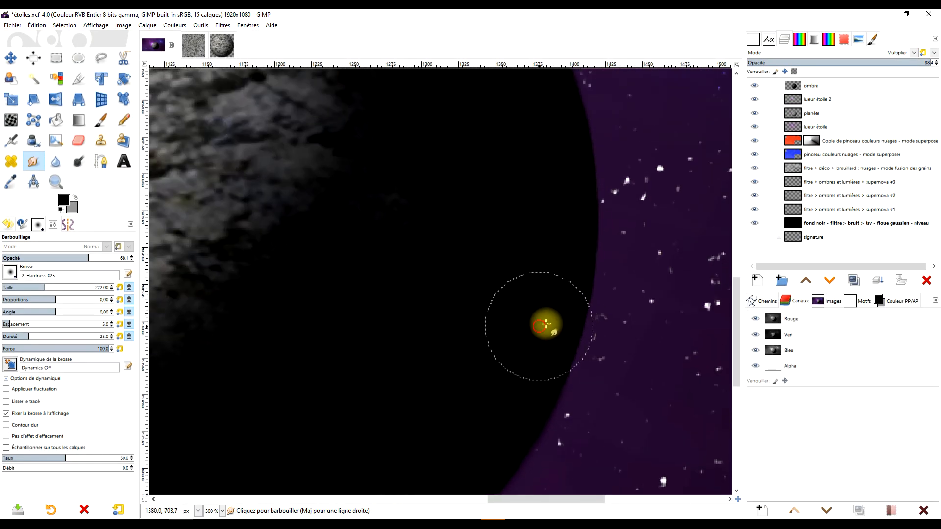
{"action": "scroll", "coordinate": [571, 234], "scroll_direction": "up", "scroll_amount": 2}
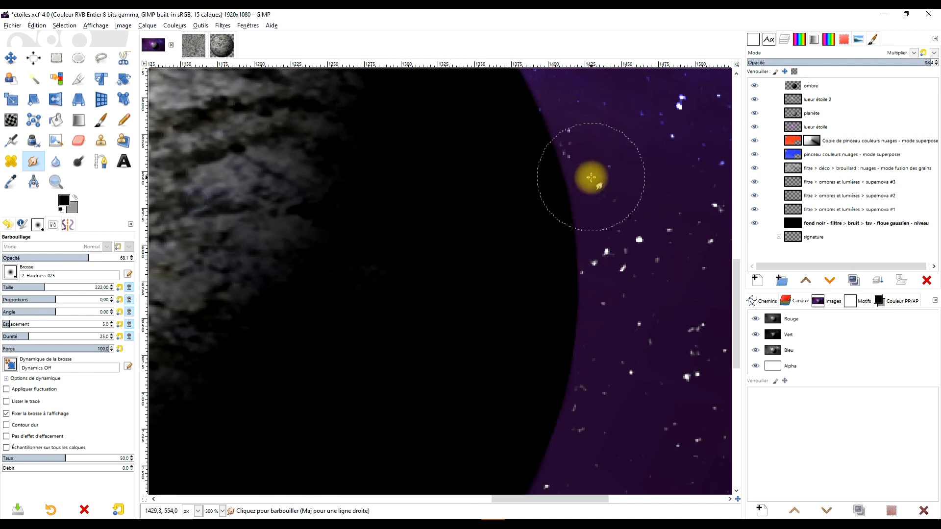
{"action": "left_click_drag", "start_coordinate": [546, 162], "coordinate": [550, 150]}
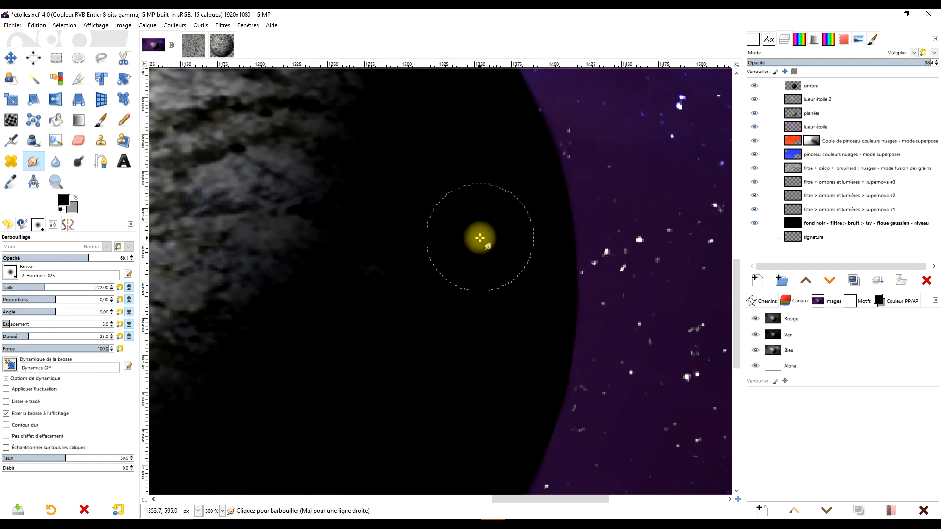
- Smudge the transition between the planet's lit and dark sides on the ombre layer, undoing the first stroke near the lower left
{"action": "scroll", "coordinate": [461, 238], "scroll_direction": "down", "scroll_amount": 3}
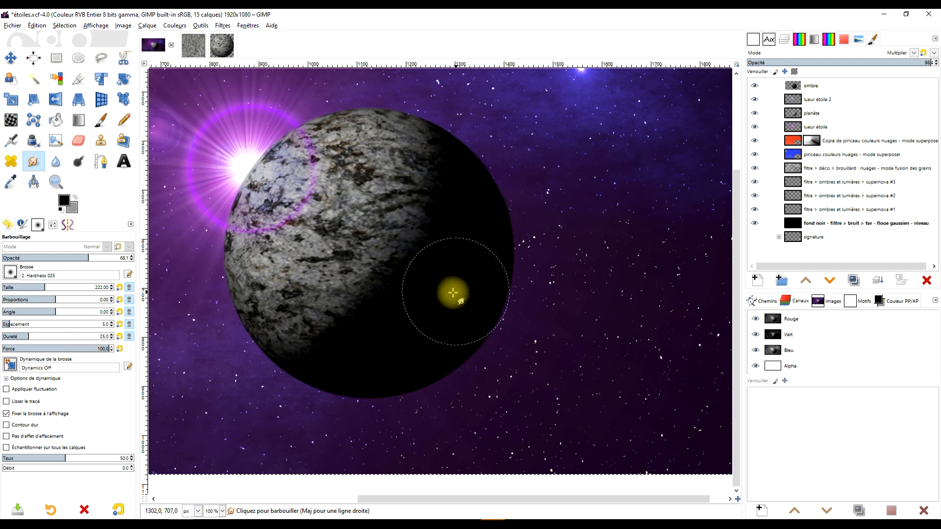
{"action": "mouse_move", "coordinate": [343, 357]}
{"action": "left_mouse_down"}
{"action": "mouse_move", "coordinate": [310, 355]}
{"action": "mouse_move", "coordinate": [284, 335]}
{"action": "left_mouse_up"}
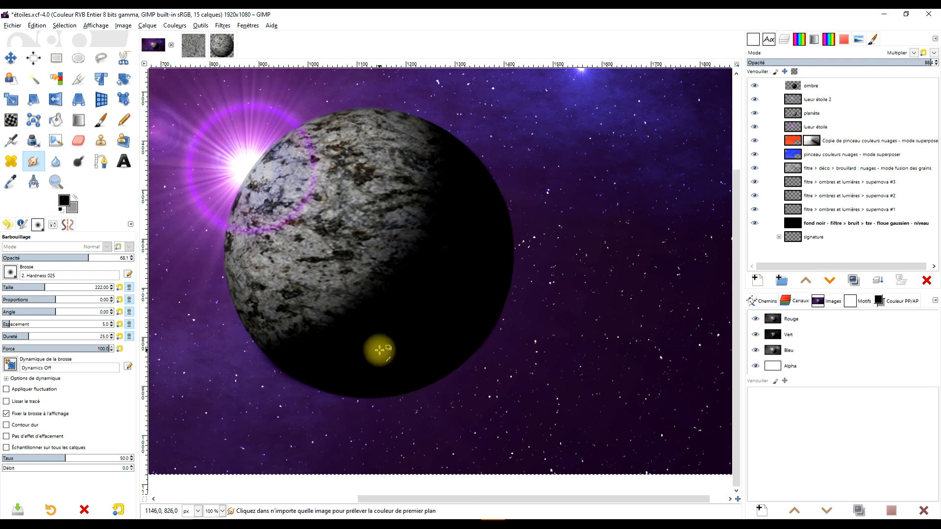
{"action": "key", "text": "ctrl+z"}
{"action": "mouse_move", "coordinate": [385, 310]}
{"action": "left_mouse_down"}
{"action": "mouse_move", "coordinate": [376, 288]}
{"action": "mouse_move", "coordinate": [403, 285]}
{"action": "mouse_move", "coordinate": [434, 247]}
{"action": "left_mouse_up"}
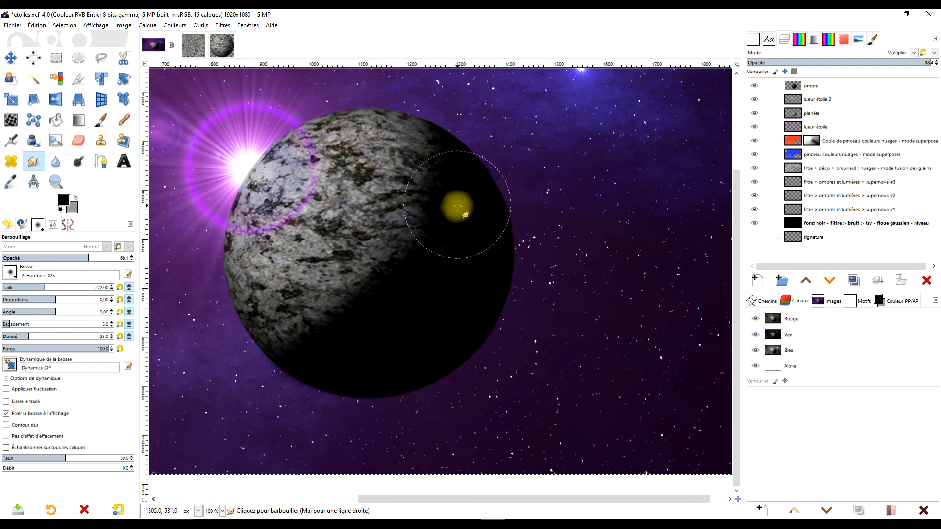
{"action": "scroll", "coordinate": [540, 279], "scroll_direction": "down", "scroll_amount": 3}
{"action": "scroll", "coordinate": [514, 268], "scroll_direction": "up", "scroll_amount": 2}
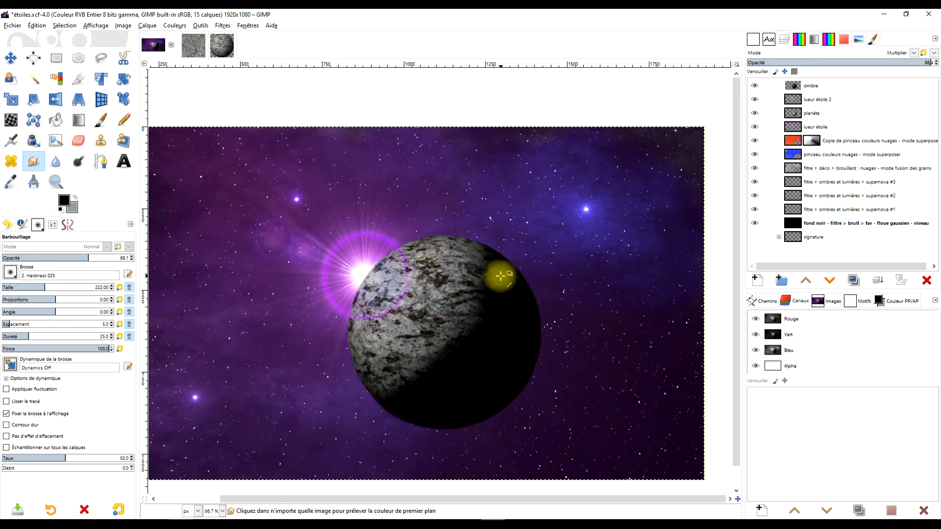
{"action": "scroll", "coordinate": [511, 229], "scroll_direction": "down", "scroll_amount": 1}
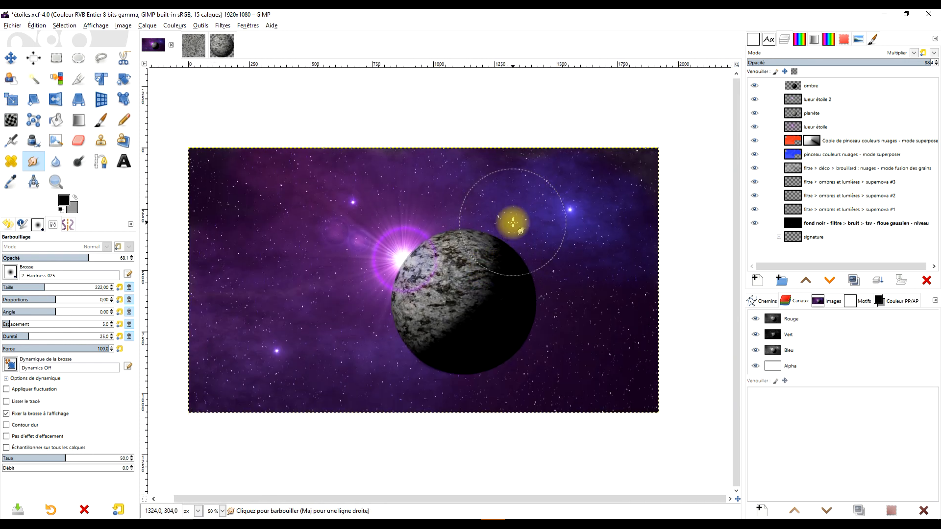
- Duplicate the lueur étoile 2 and lueur étoile layers, and move the lueur étoile copy directly beneath the ombre layer
{"action": "left_click", "coordinate": [56, 57]}
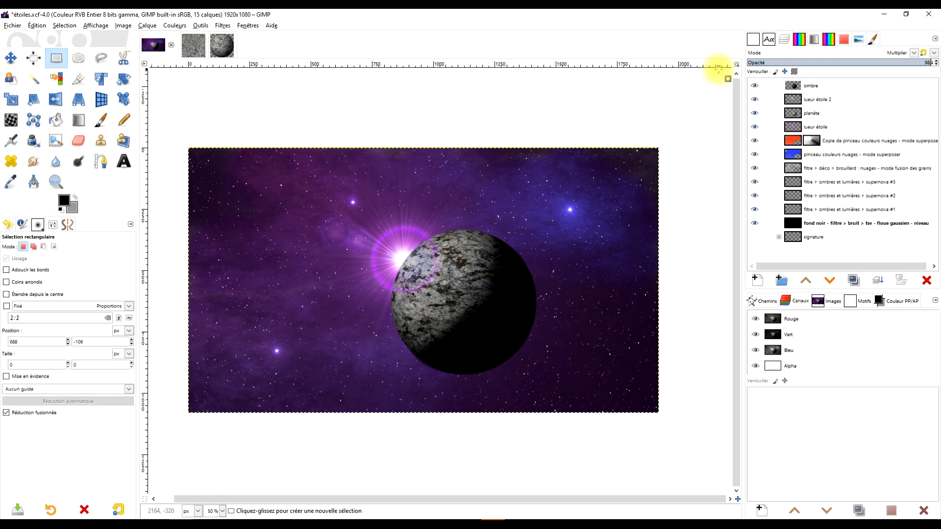
{"action": "left_click", "coordinate": [816, 99]}
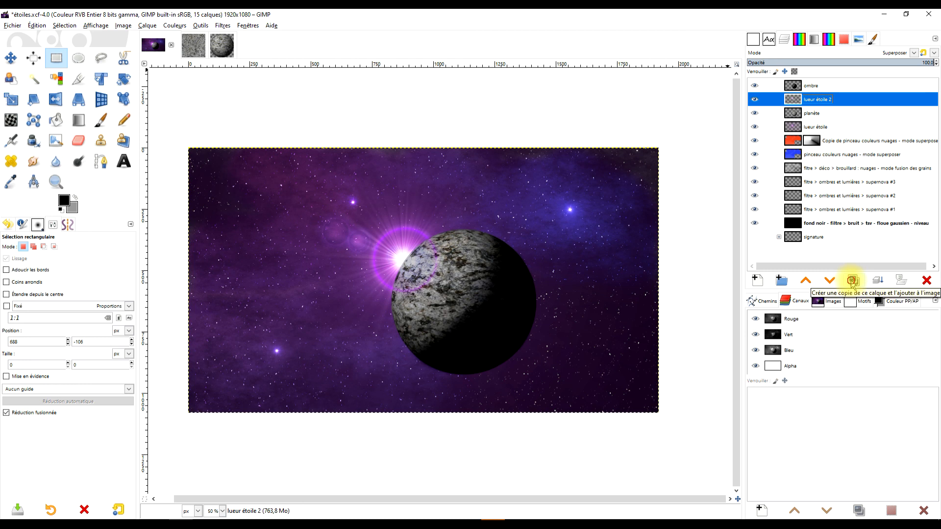
{"action": "left_click", "coordinate": [852, 280]}
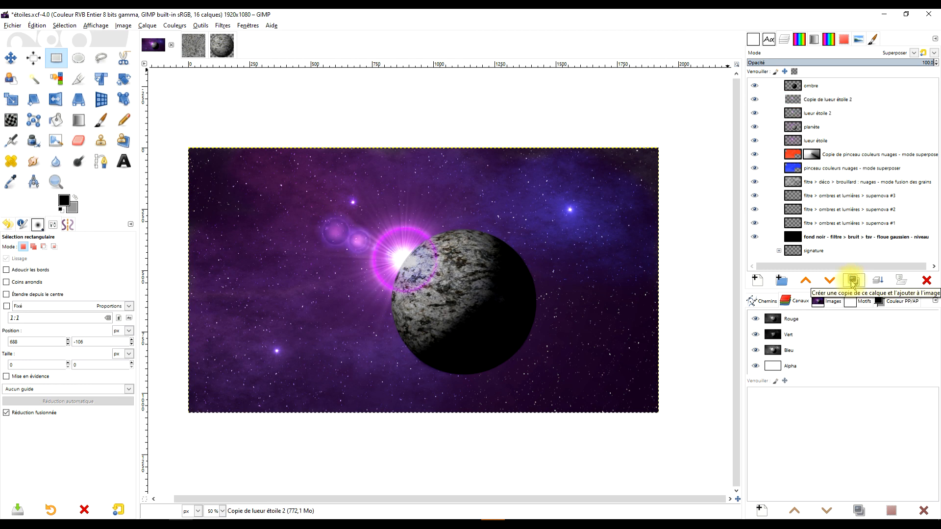
{"action": "left_click", "coordinate": [815, 141]}
{"action": "left_click", "coordinate": [853, 280]}
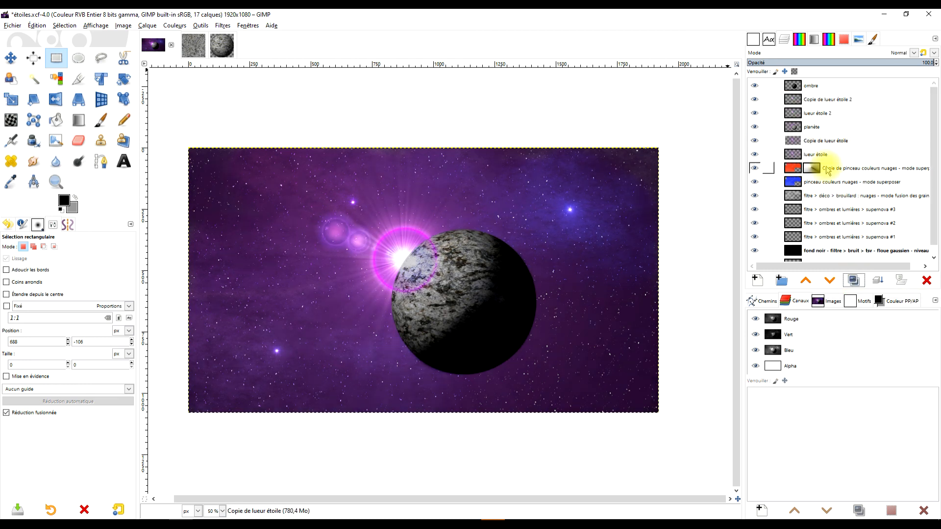
{"action": "left_click_drag", "start_coordinate": [827, 143], "coordinate": [832, 102]}
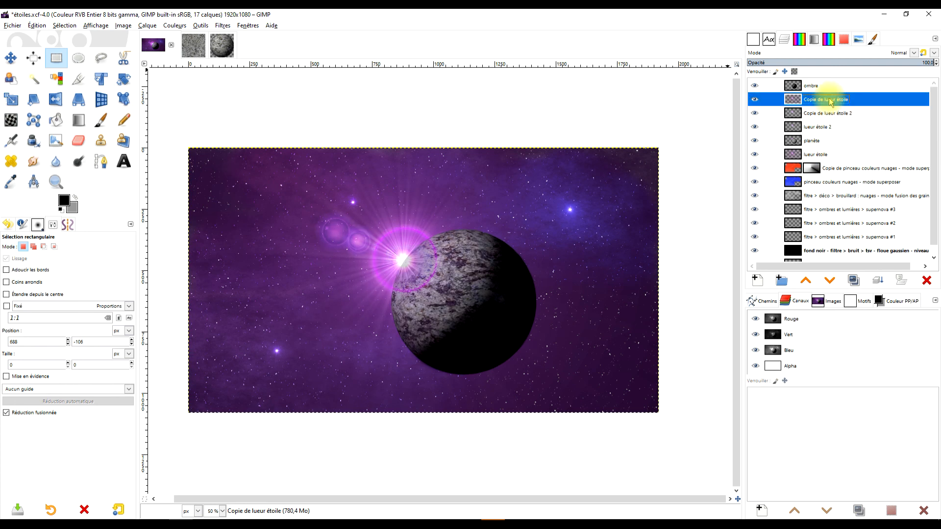
- Lower the opacity of Copie de lueur étoile to about 56 and of Copie de lueur étoile 2 to 28.5, toggling the copies' visibility to compare
{"action": "left_click_drag", "start_coordinate": [909, 61], "coordinate": [884, 61]}
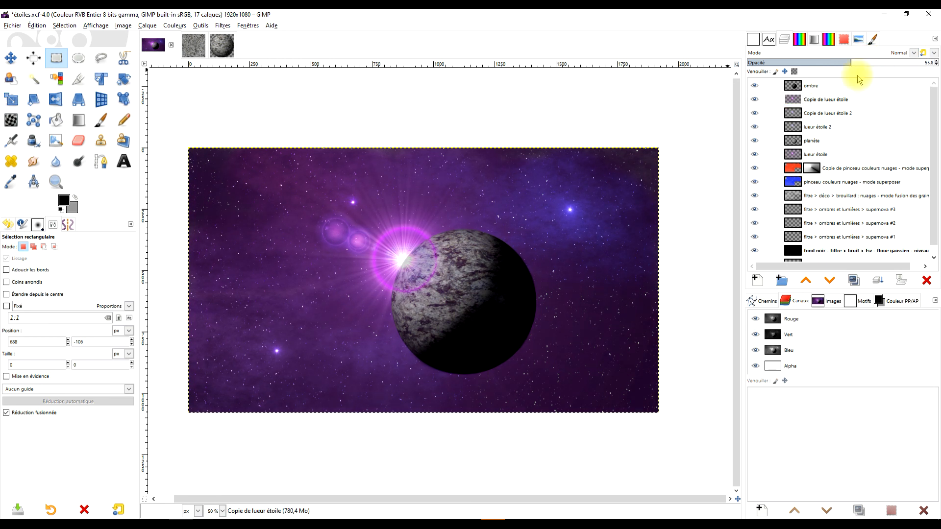
{"action": "left_click", "coordinate": [820, 115]}
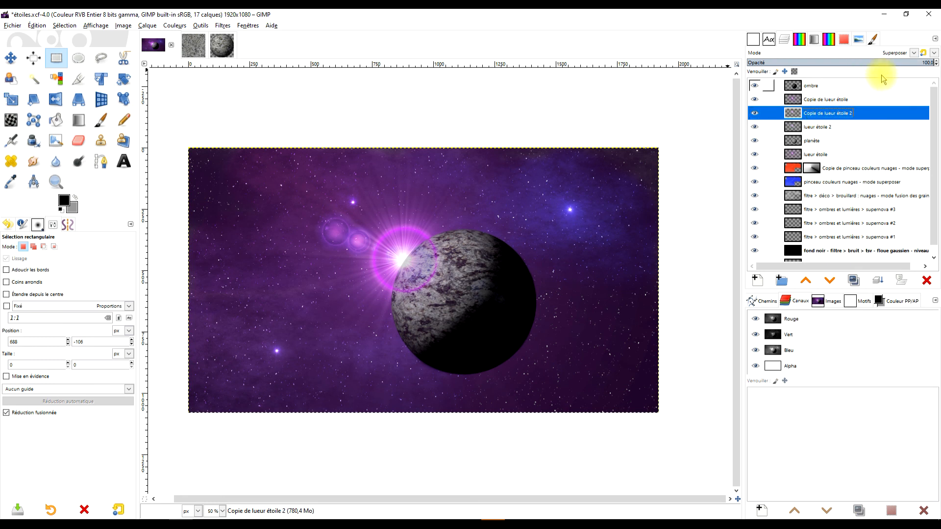
{"action": "left_click", "coordinate": [893, 63]}
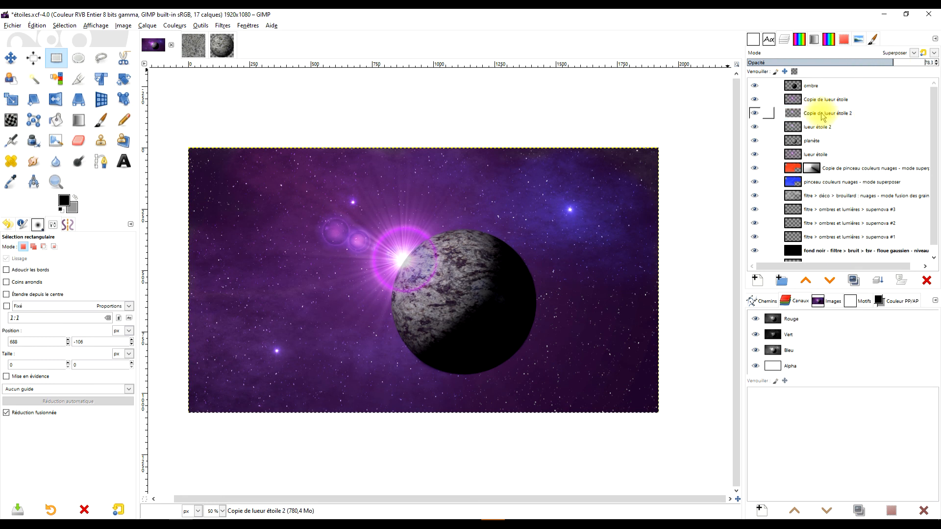
{"action": "left_click", "coordinate": [874, 62]}
{"action": "left_click", "coordinate": [862, 62]}
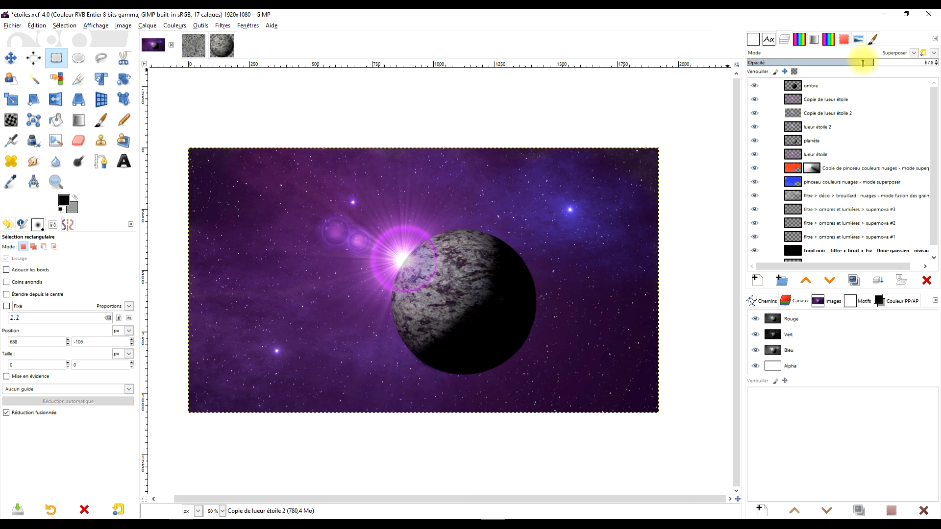
{"action": "left_click", "coordinate": [826, 62]}
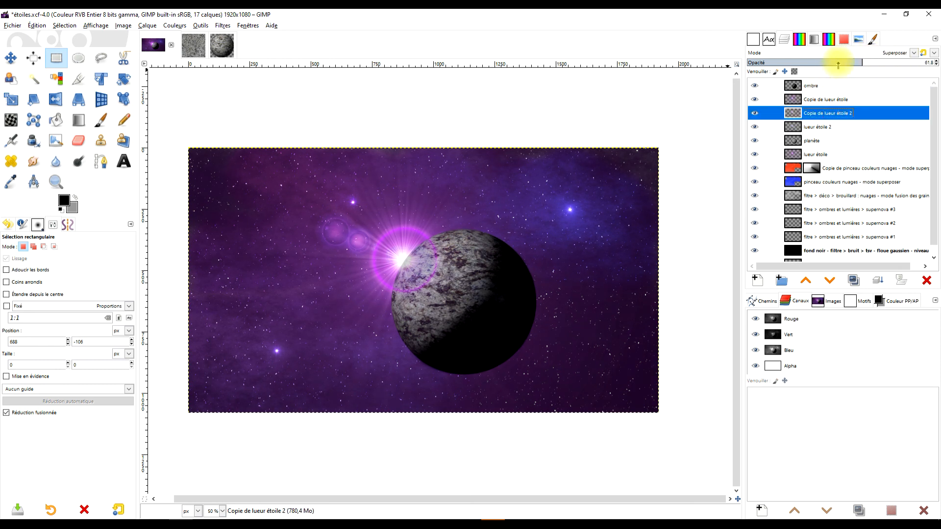
{"action": "left_click", "coordinate": [757, 113]}
{"action": "left_click", "coordinate": [757, 112]}
{"action": "left_click", "coordinate": [758, 101]}
{"action": "left_click", "coordinate": [758, 100]}
{"action": "left_click", "coordinate": [800, 63]}
{"action": "left_click", "coordinate": [755, 113]}
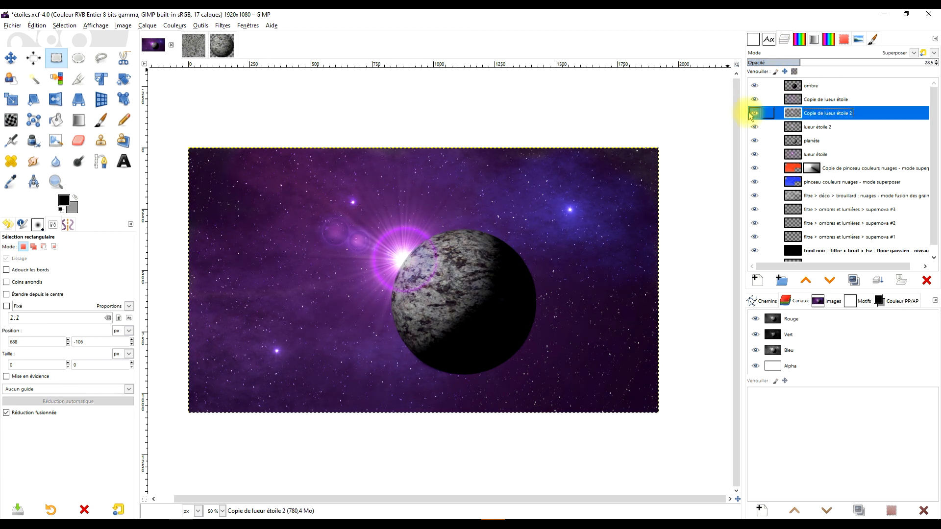
- Reduce the Copie de lueur étoile layer's opacity to 24.9
{"action": "left_click", "coordinate": [828, 98]}
{"action": "left_click", "coordinate": [792, 62]}
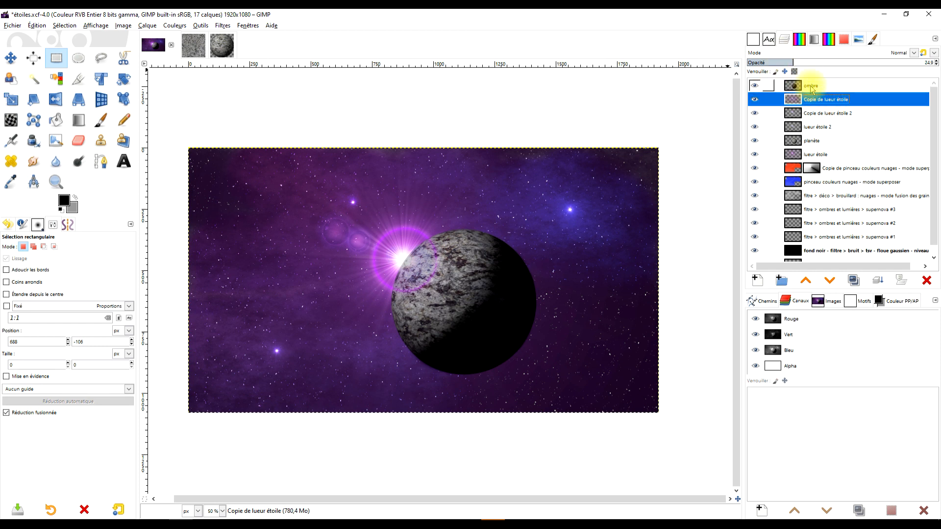
{"action": "left_click", "coordinate": [844, 86]}
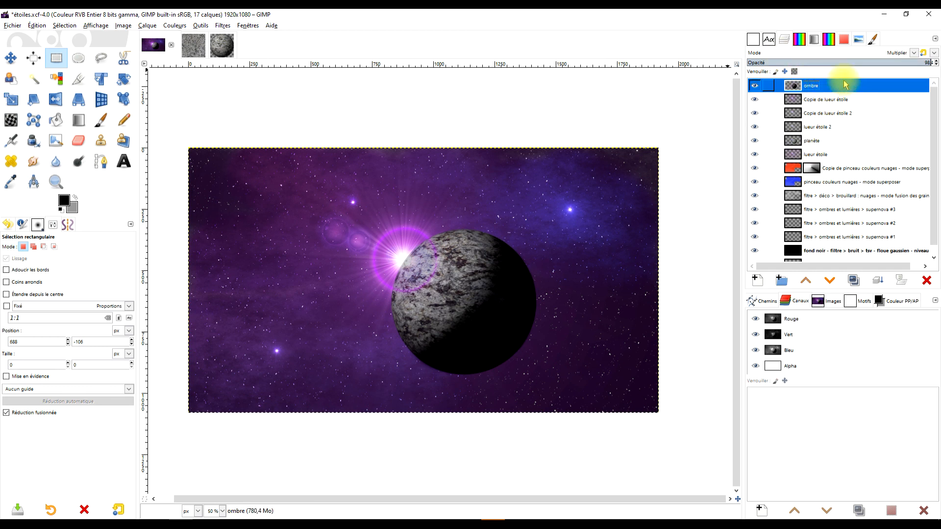
{"action": "left_click", "coordinate": [816, 100]}
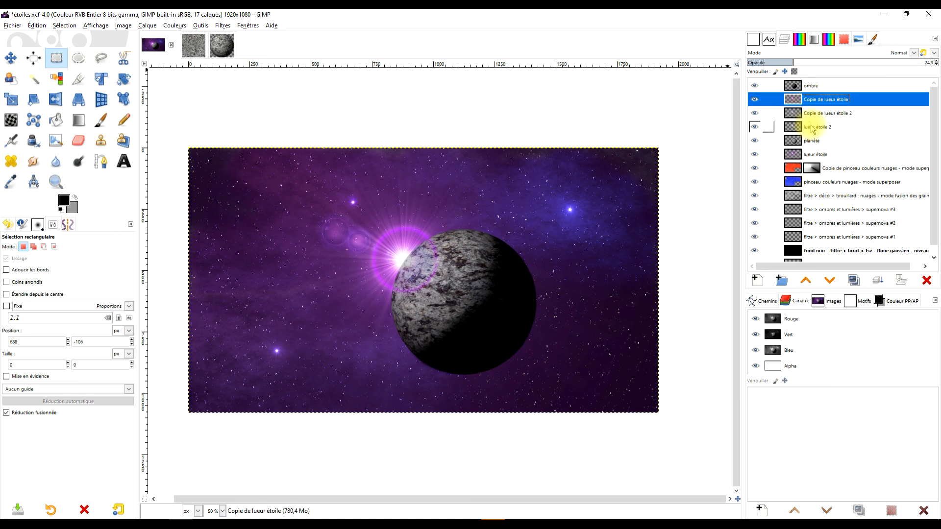
{"action": "left_click", "coordinate": [56, 182]}
{"action": "left_click_drag", "start_coordinate": [182, 141], "coordinate": [679, 421]}
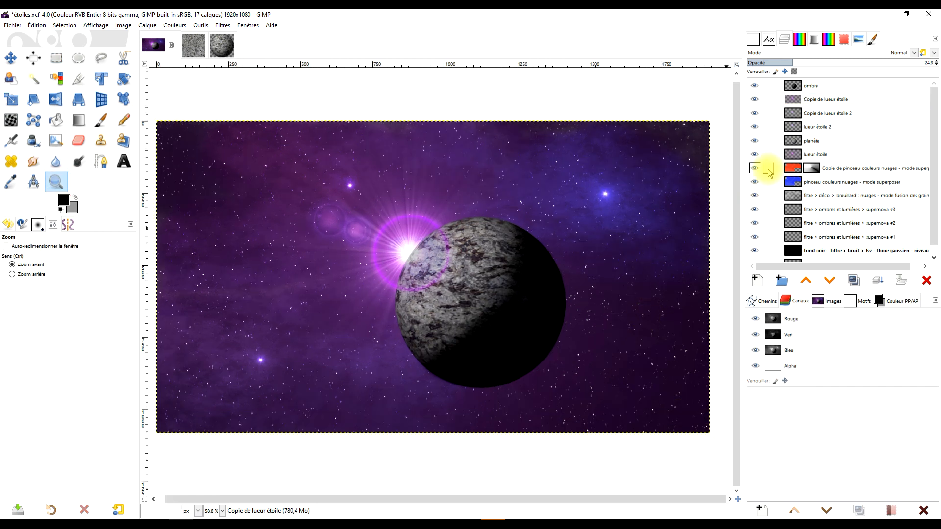